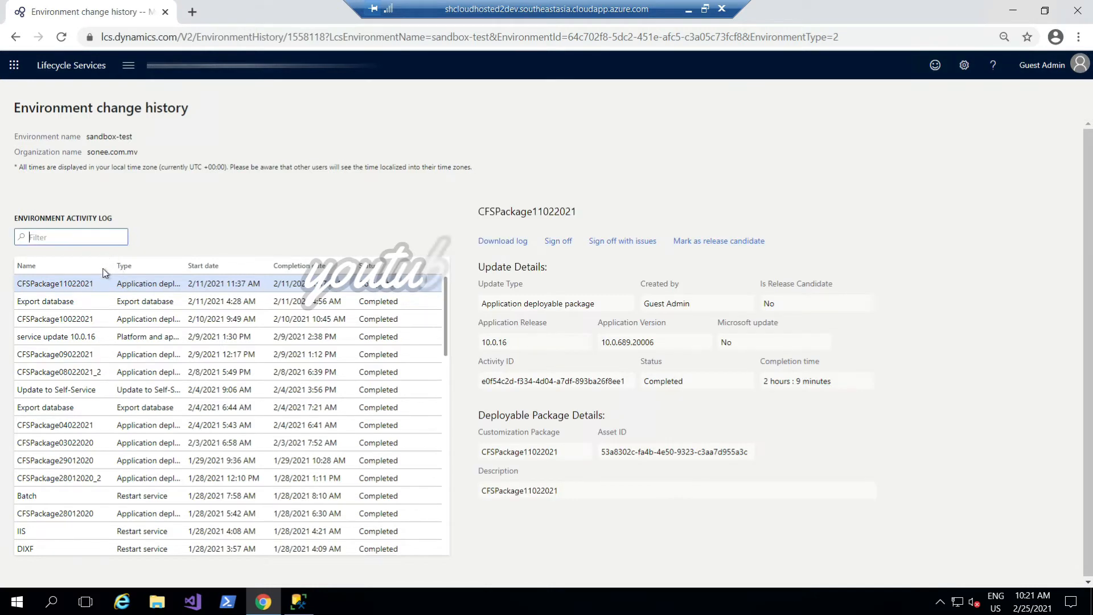
# Step: Widen the activity log's Name column and copy the customization package name CFSPackage11022021 from the deployable package details
pyautogui.moveTo(116, 265); pyautogui.dragTo(159, 271)
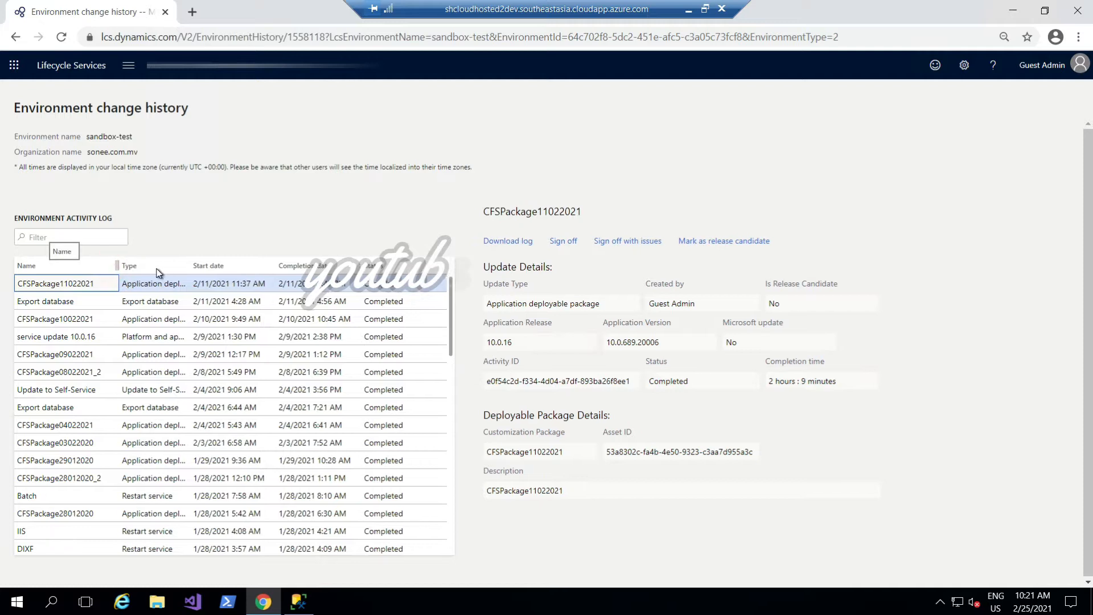
pyautogui.click(113, 283)
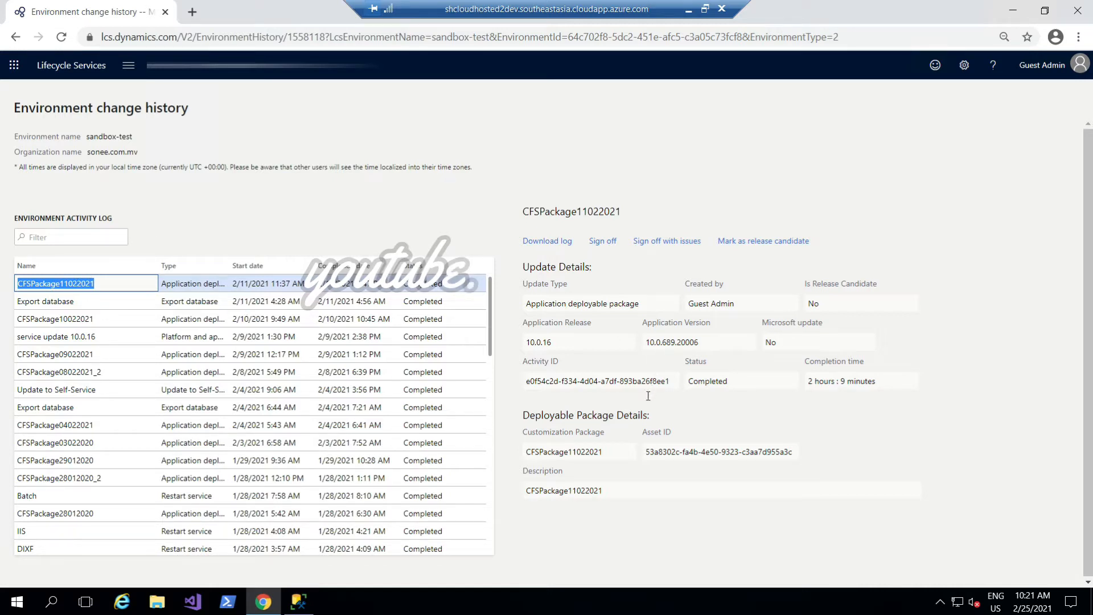
pyautogui.click(592, 451)
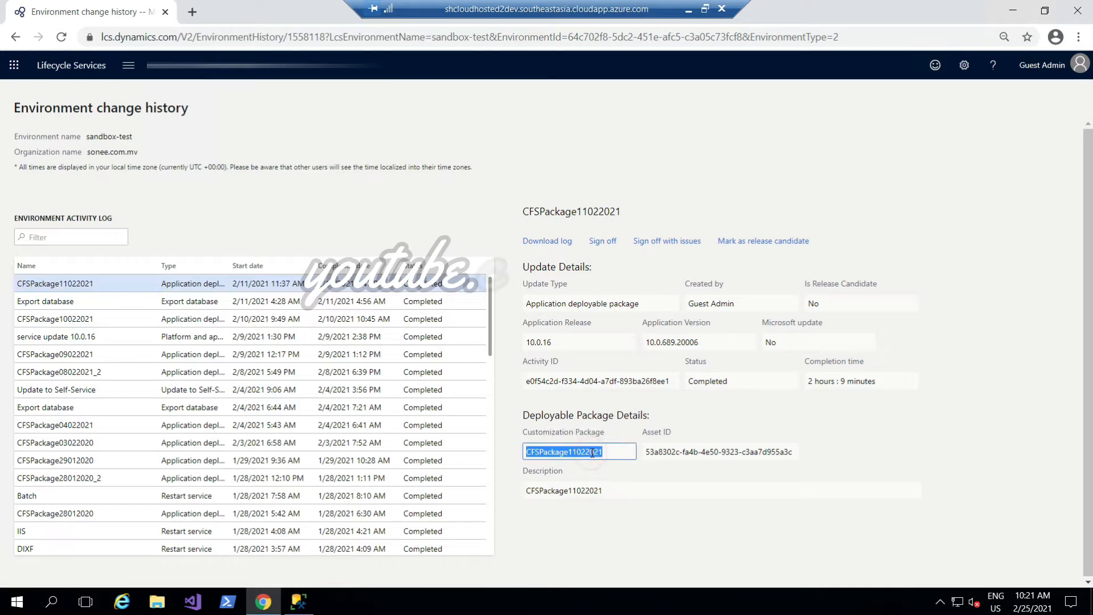
pyautogui.rightClick(595, 454)
pyautogui.click(612, 464)
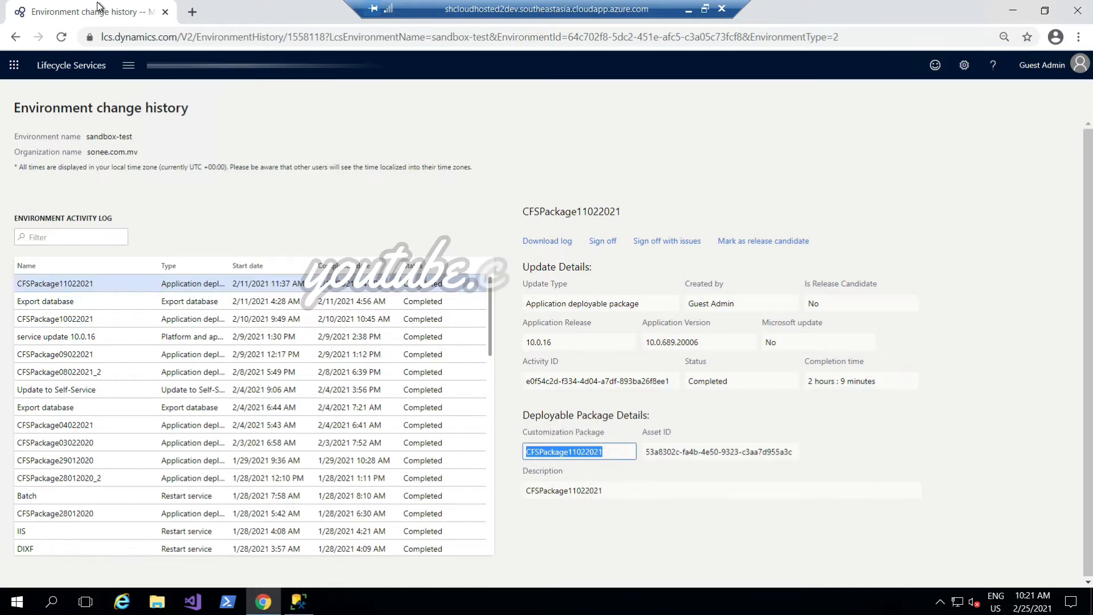
# Step: Duplicate the change history page and go to the software deployable packages in the project's Asset library
pyautogui.rightClick(100, 8)
pyautogui.click(143, 90)
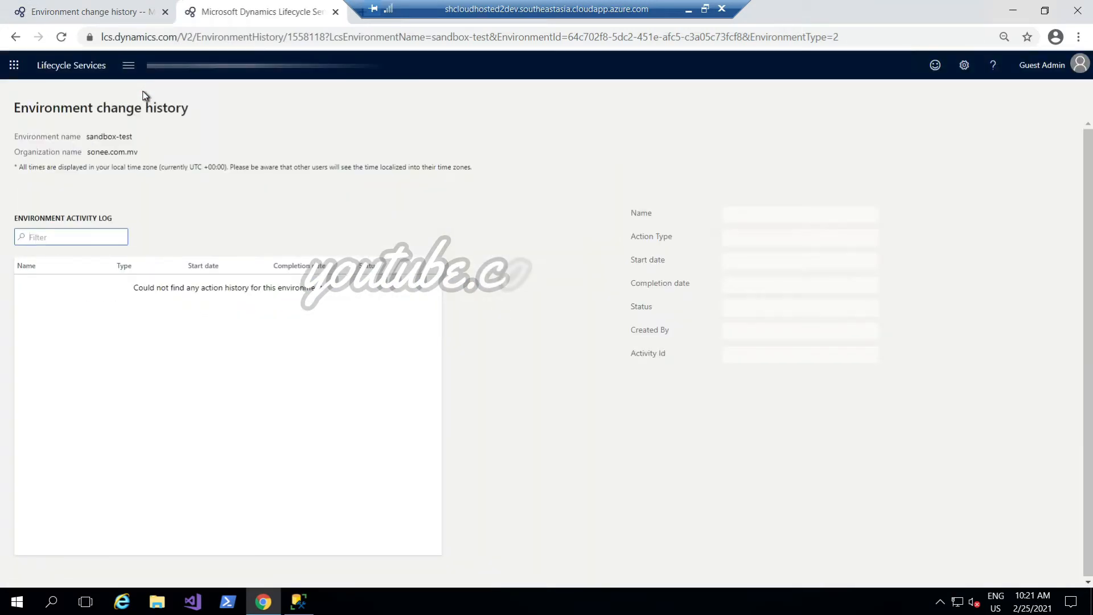
pyautogui.click(126, 67)
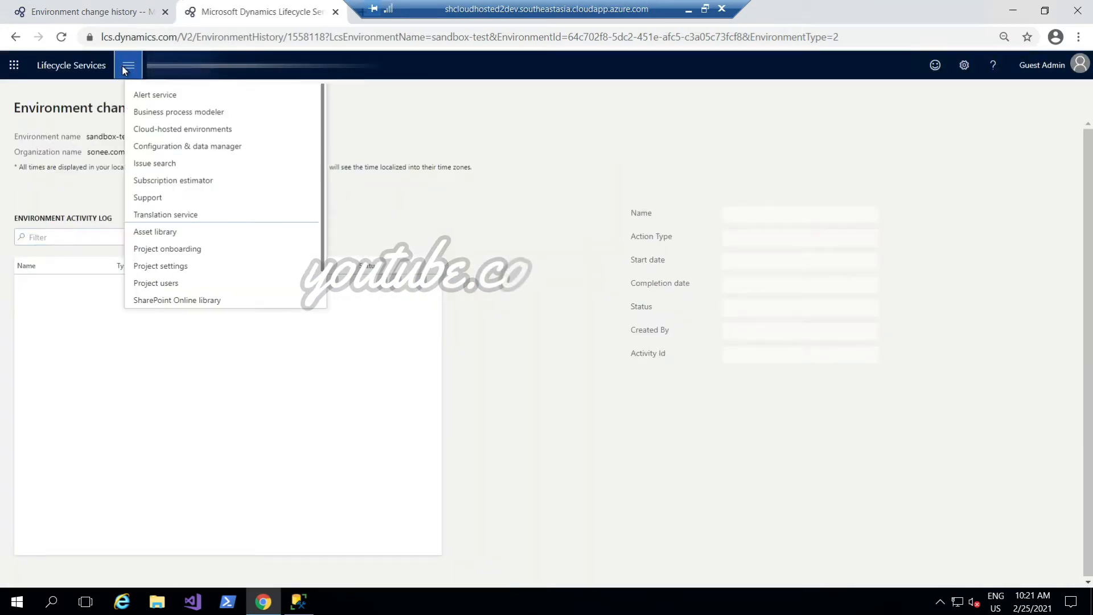
pyautogui.click(150, 234)
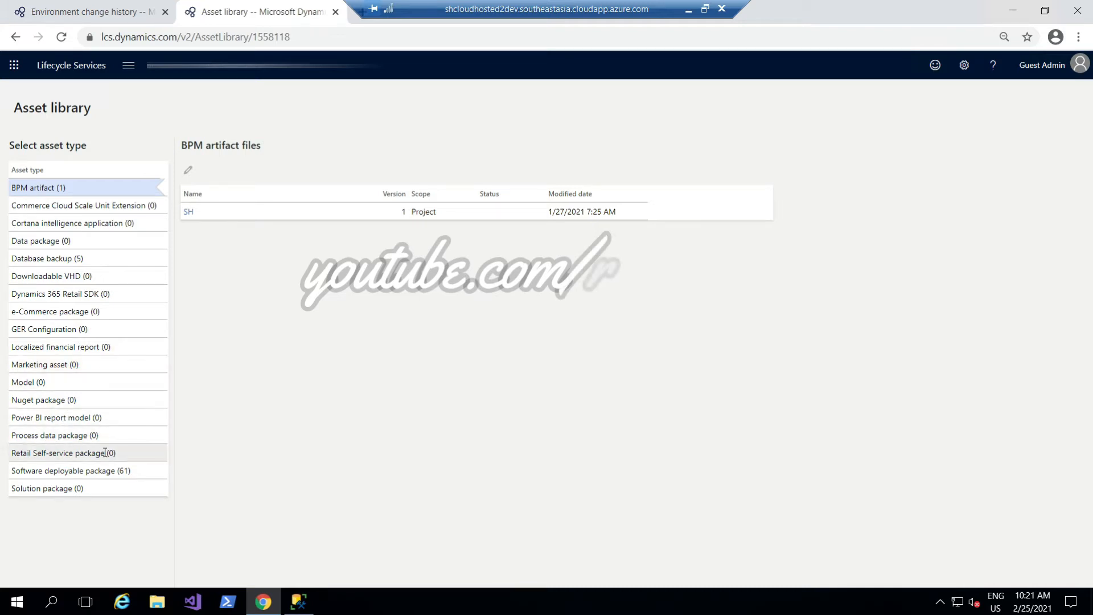
pyautogui.click(119, 470)
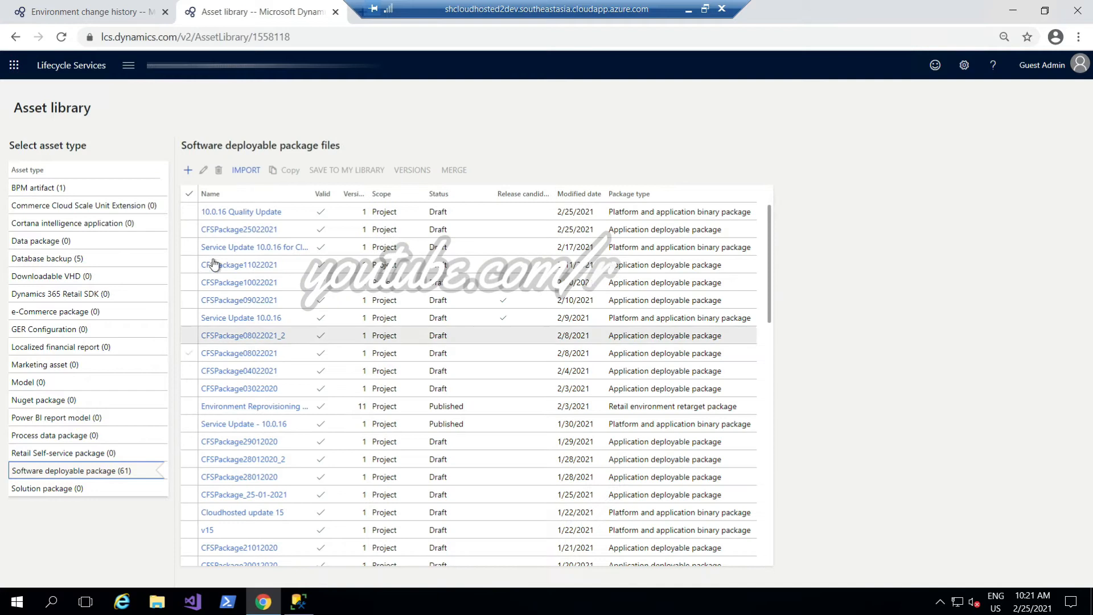
# Step: Find CFSPackage11022021 among the software deployable packages, compare it with the environment change history, and download it
pyautogui.hotkey('ctrl', 'f')
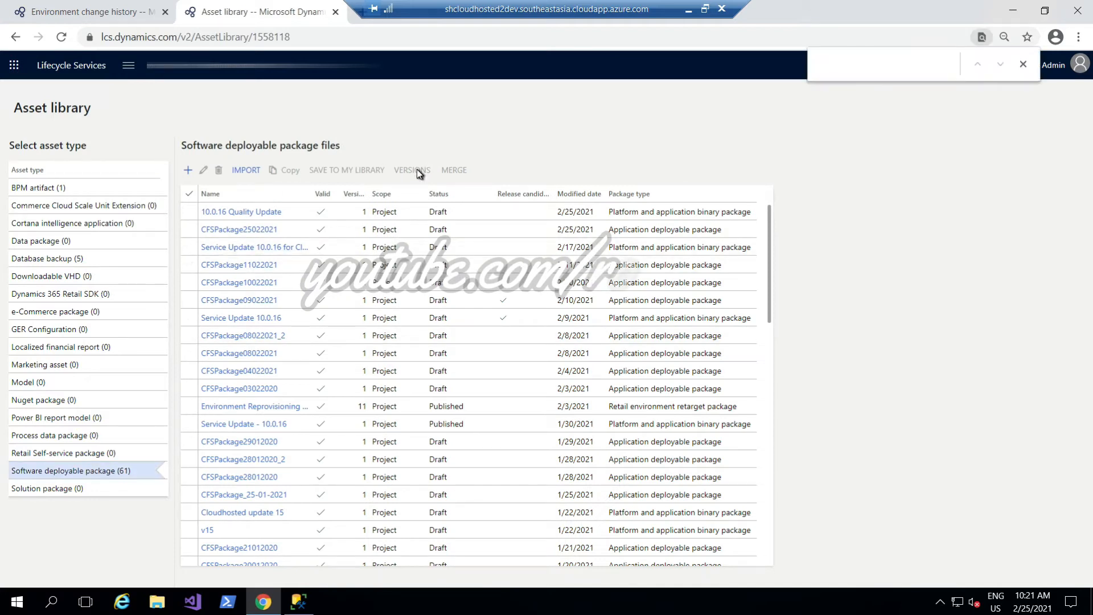
pyautogui.hotkey('ctrl', 'v')
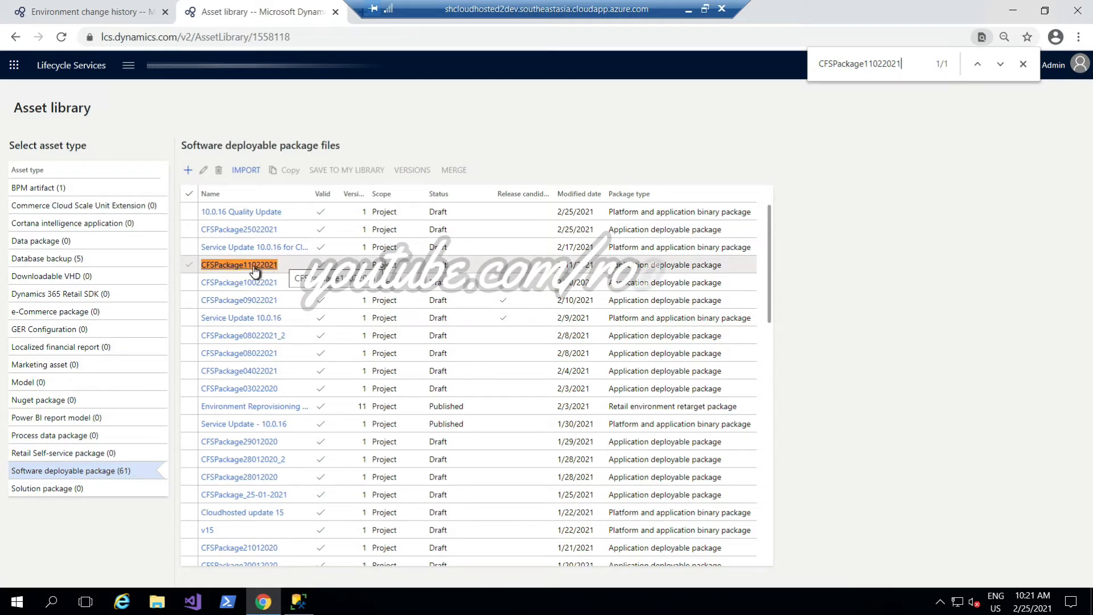
pyautogui.click(109, 20)
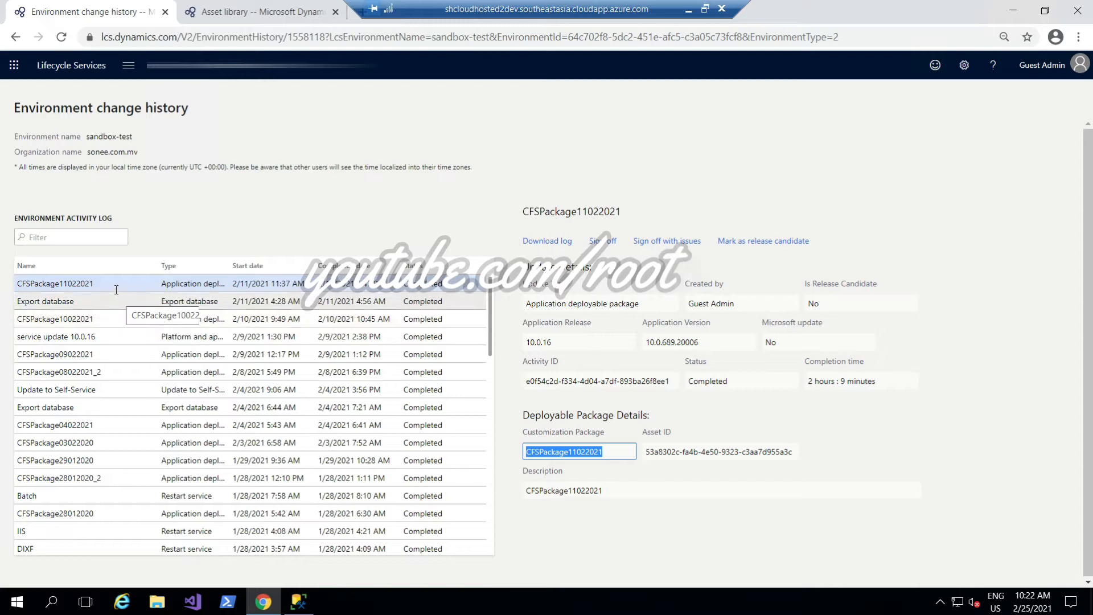
pyautogui.click(226, 20)
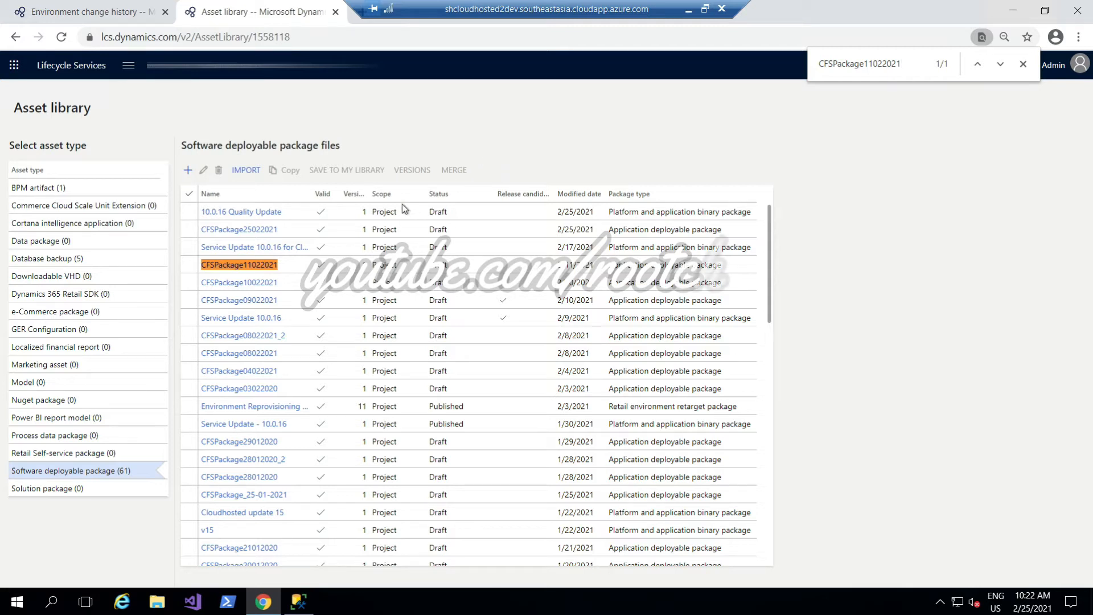
pyautogui.click(263, 269)
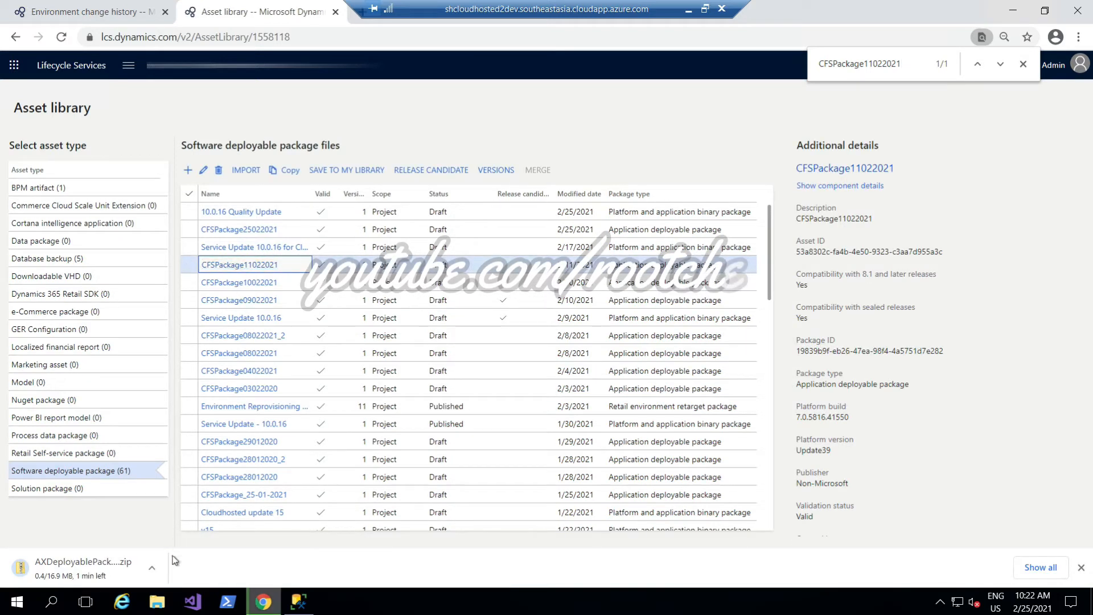
# Step: Check the DeployablePackage folder on the desktop in File Explorer and close it
pyautogui.click(157, 601)
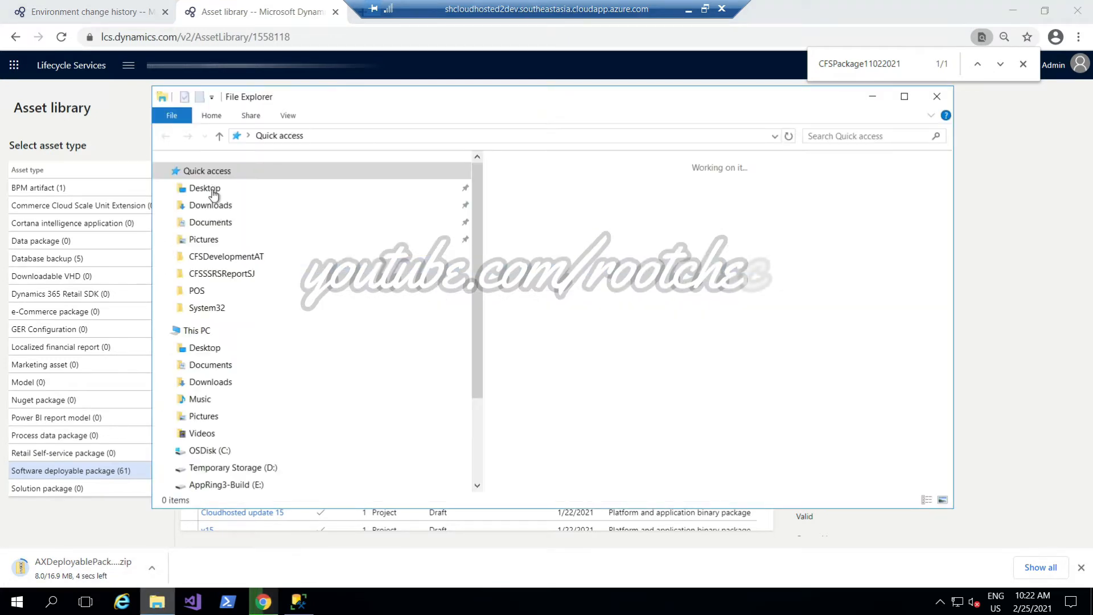
pyautogui.click(213, 193)
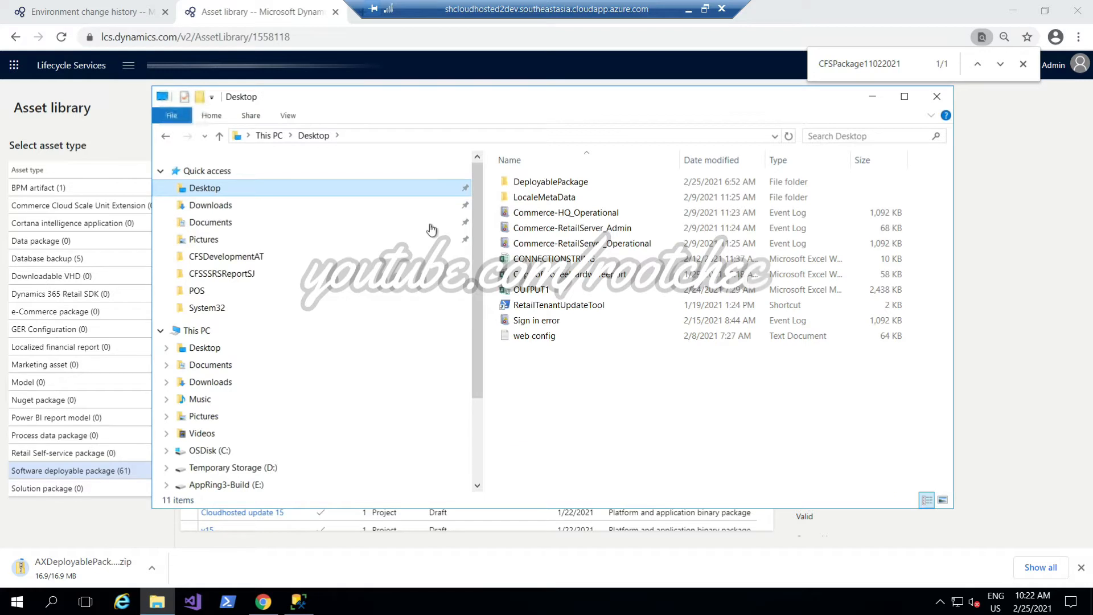
pyautogui.doubleClick(539, 181)
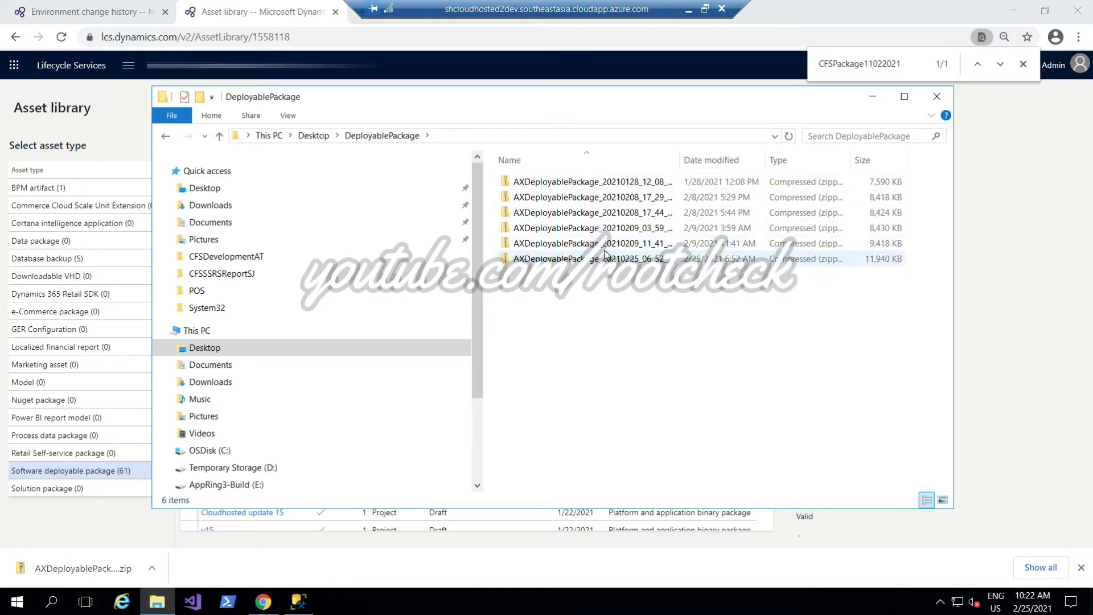
pyautogui.click(937, 96)
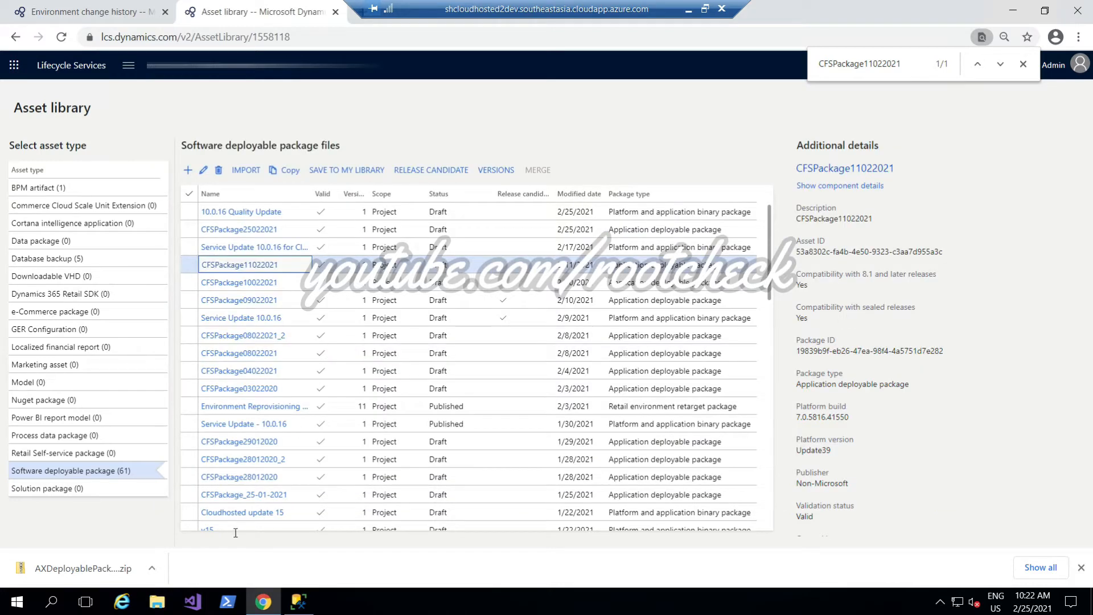
# Step: Locate the downloaded AXDeployablePackage_20210211_16_35_37 archive and browse inside it, without extracting, to AOSService\Scripts
pyautogui.click(148, 565)
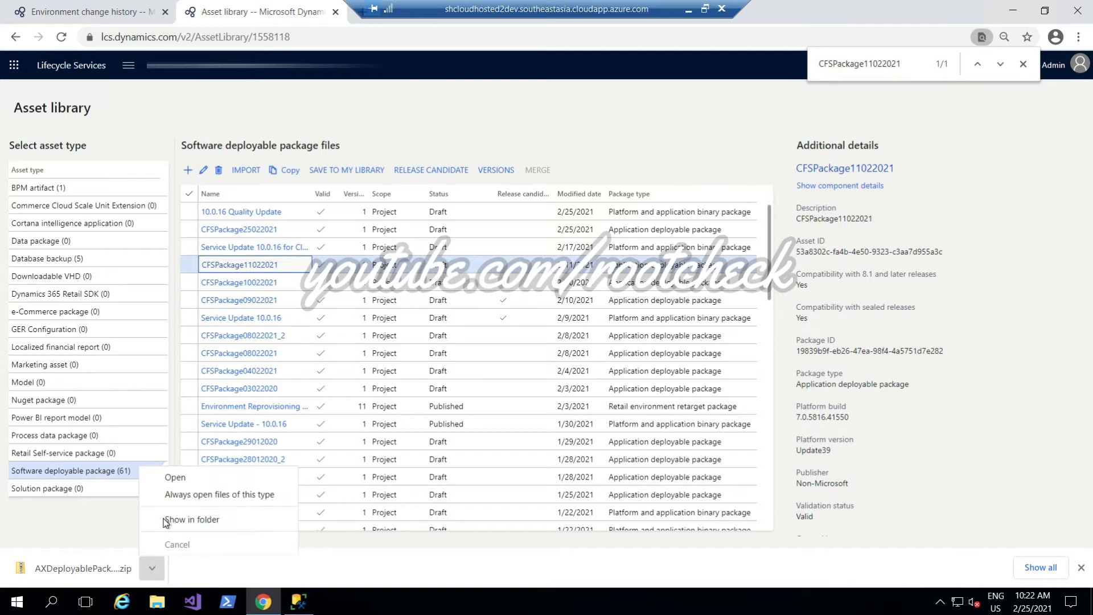
pyautogui.click(165, 520)
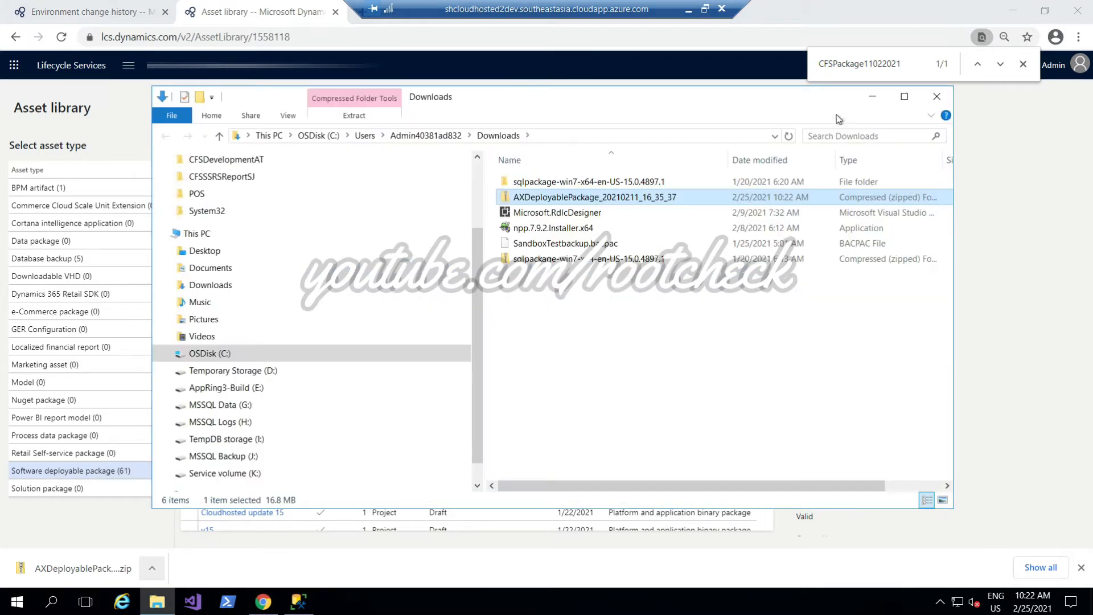
pyautogui.click(903, 98)
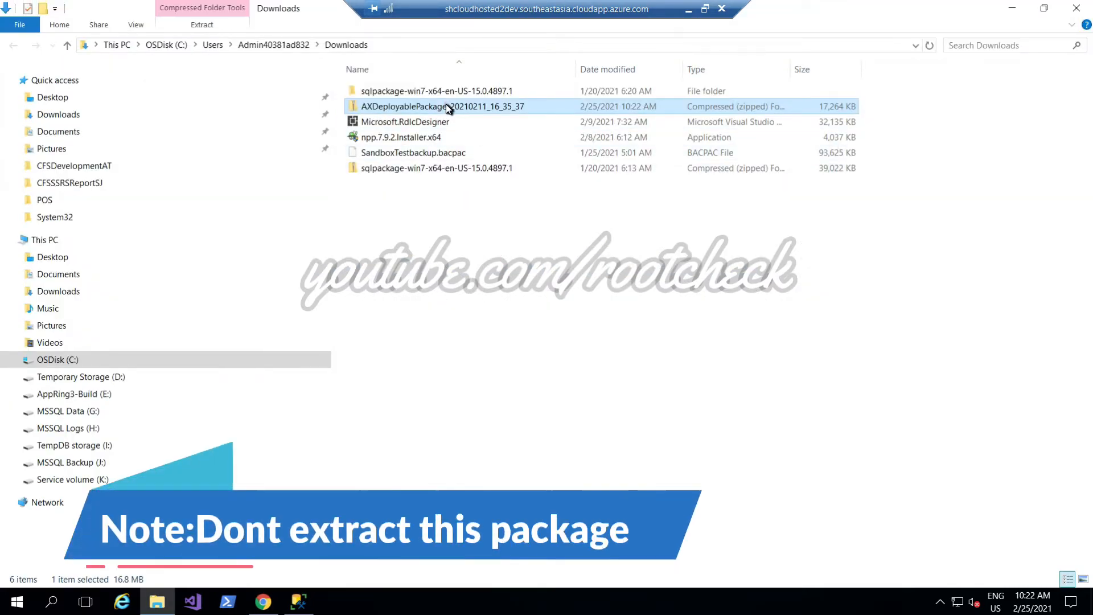
pyautogui.doubleClick(446, 106)
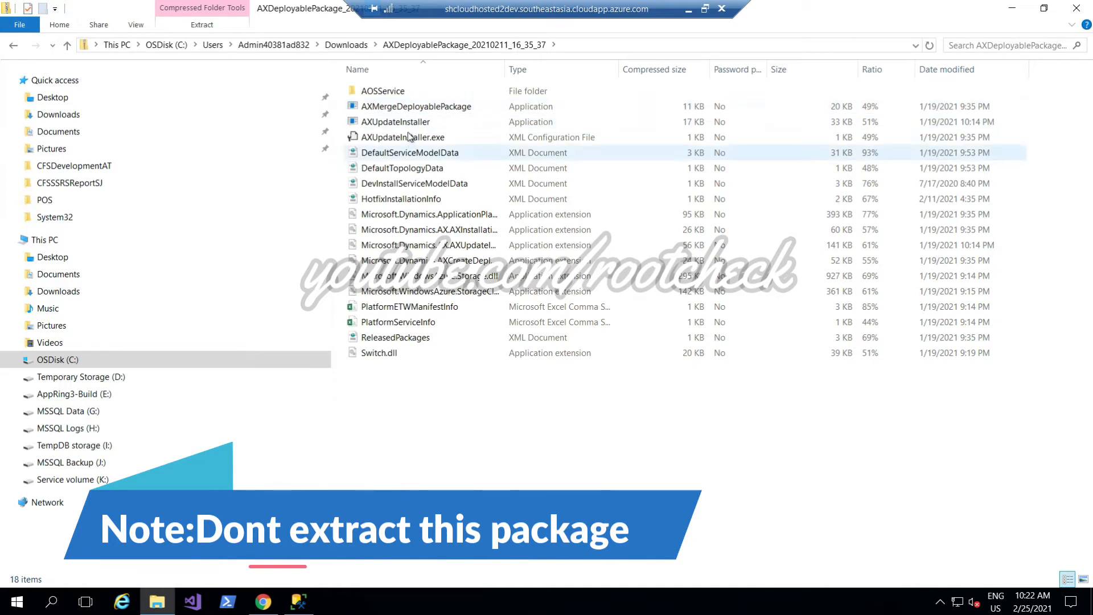
pyautogui.doubleClick(384, 91)
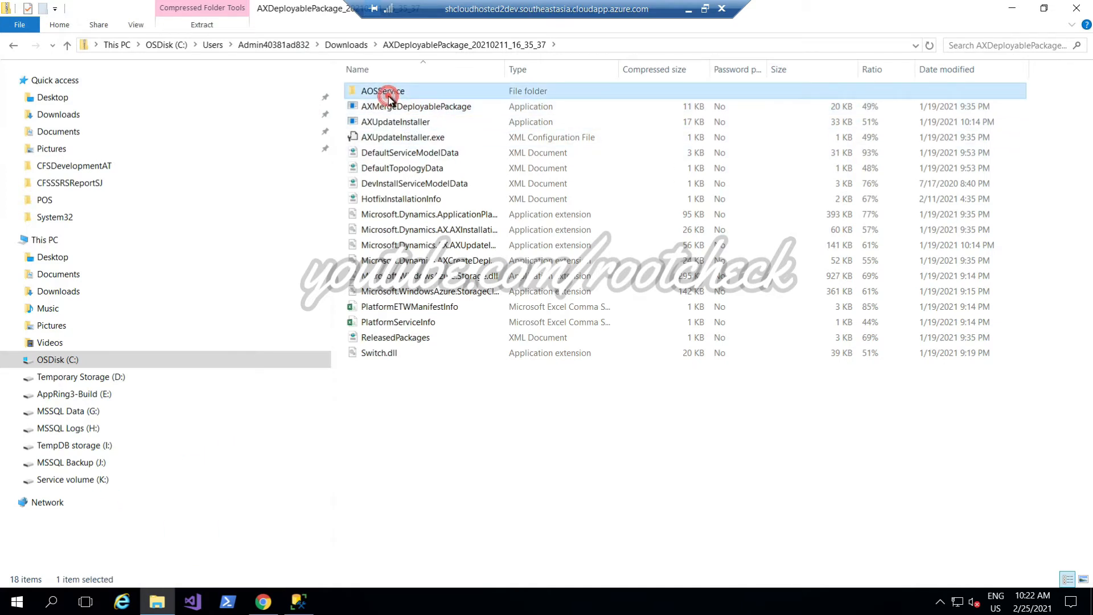
pyautogui.doubleClick(392, 108)
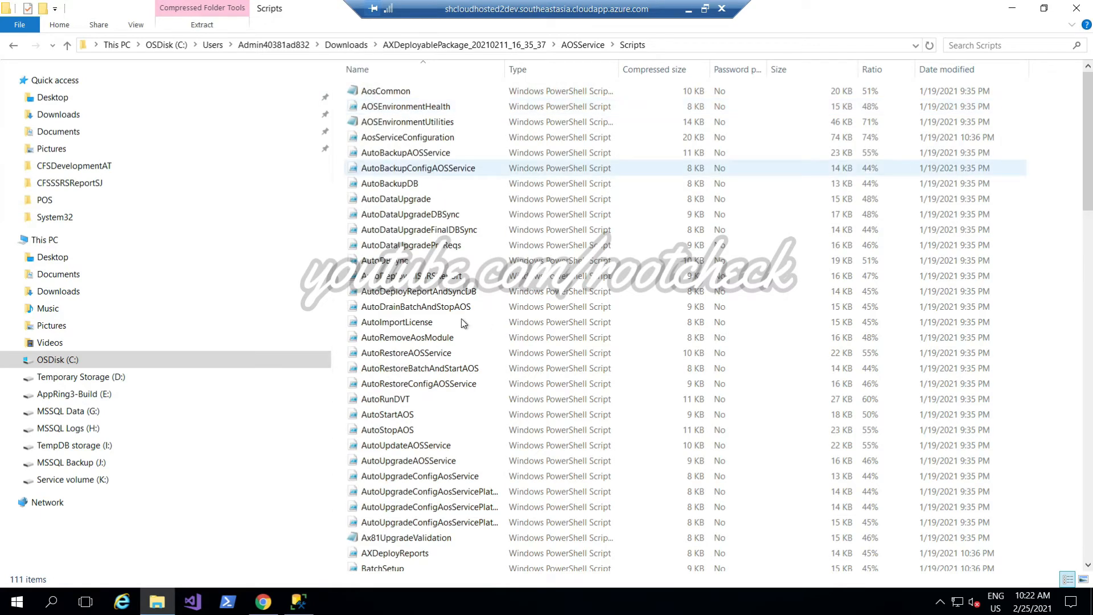
# Step: Look through the AOSService Scripts folder for files whose names start with M
pyautogui.scroll(-2, 1038, 214)
pyautogui.scroll(2, 1038, 214)
pyautogui.rightClick(1037, 212)
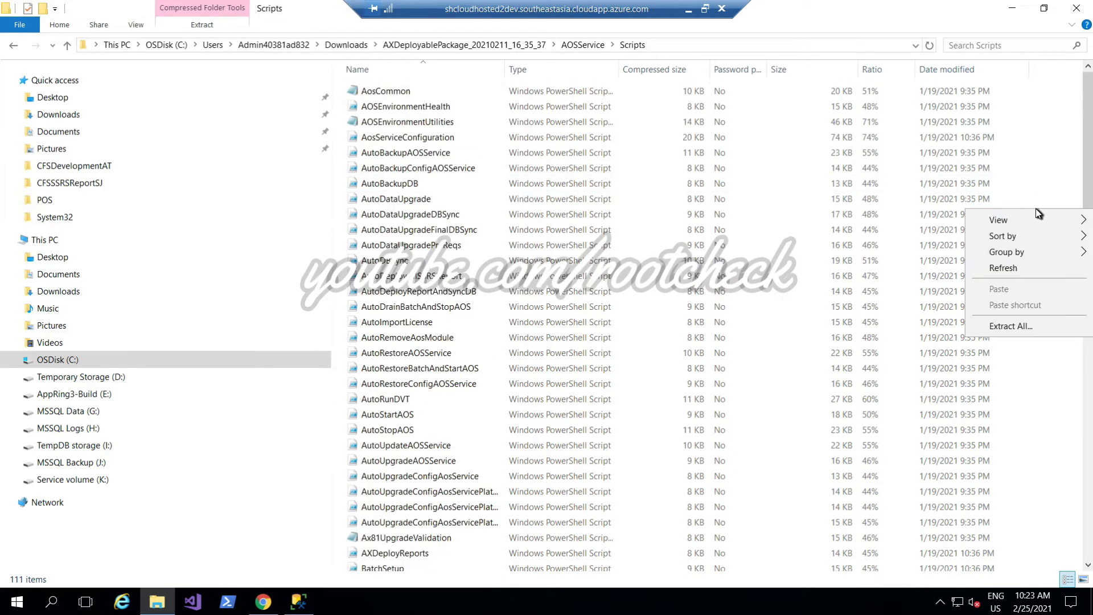
pyautogui.click(1017, 129)
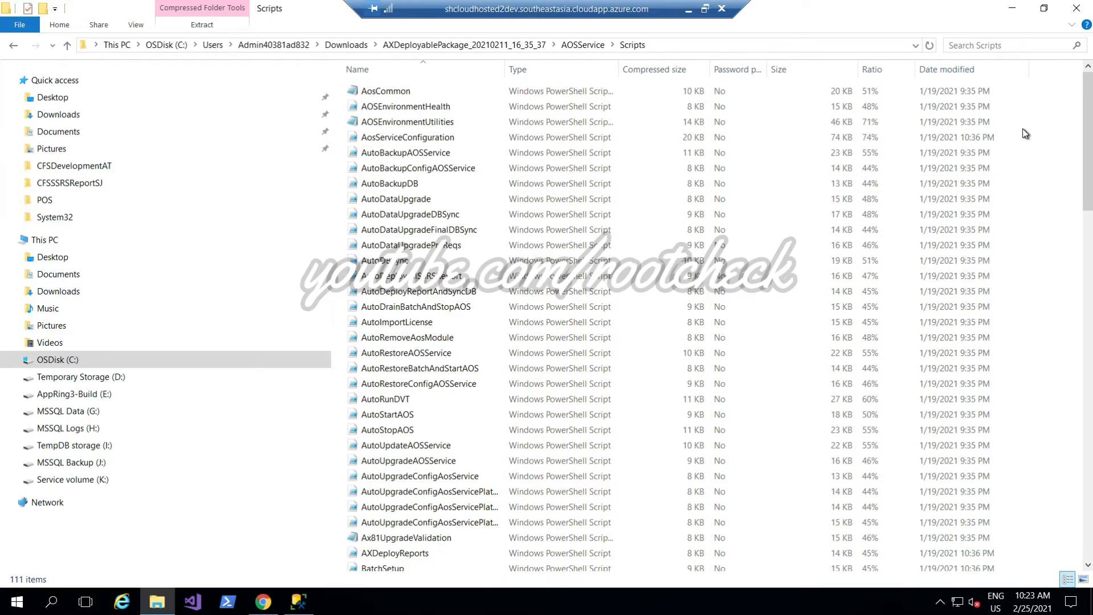
pyautogui.click(1023, 126)
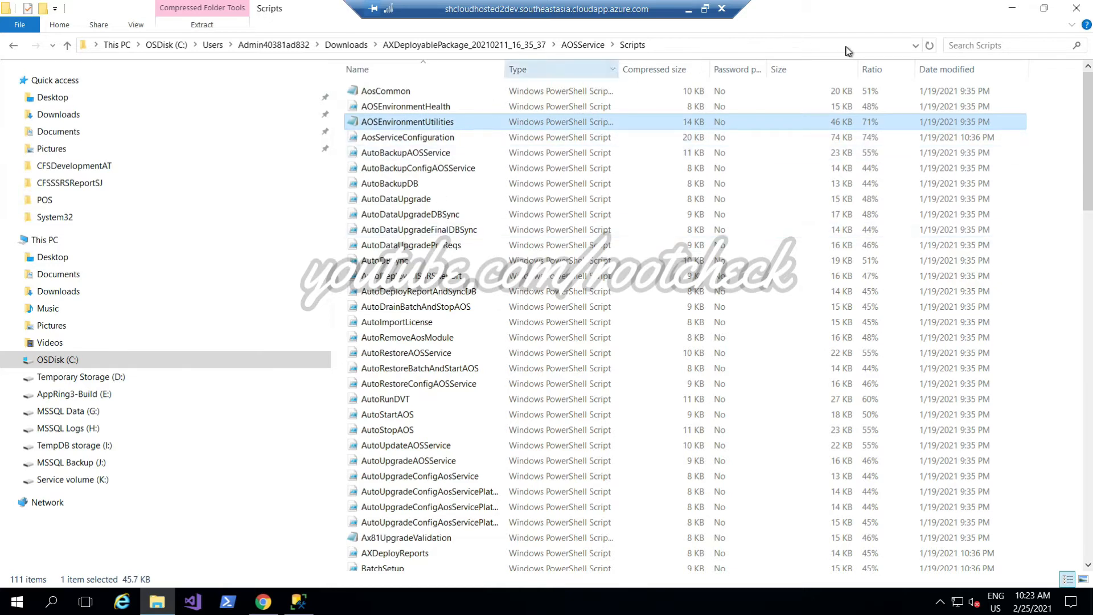
pyautogui.click(53, 603)
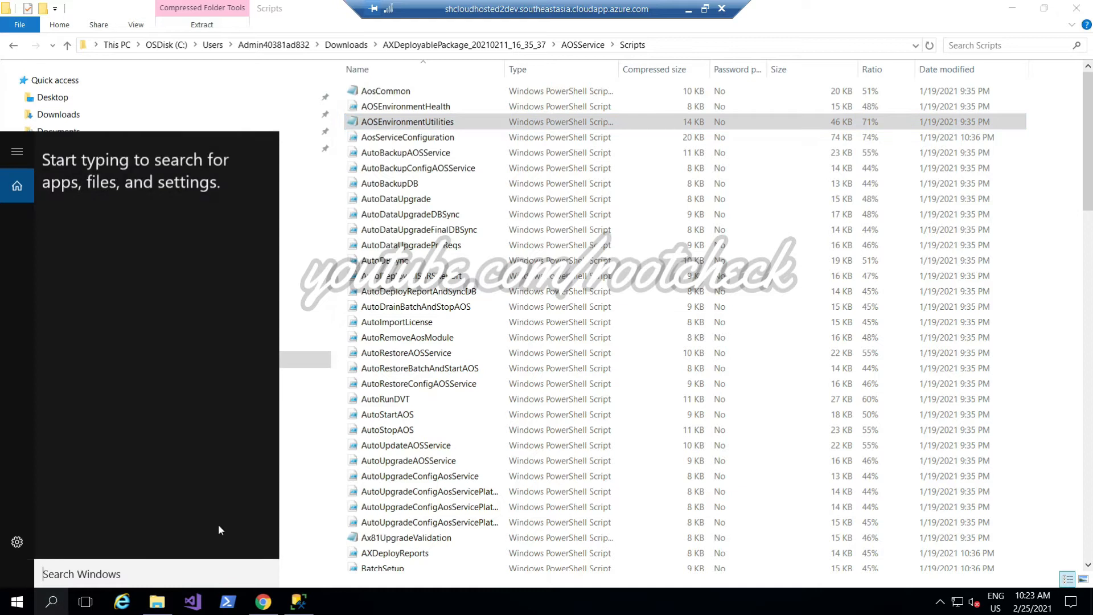
pyautogui.click(480, 462)
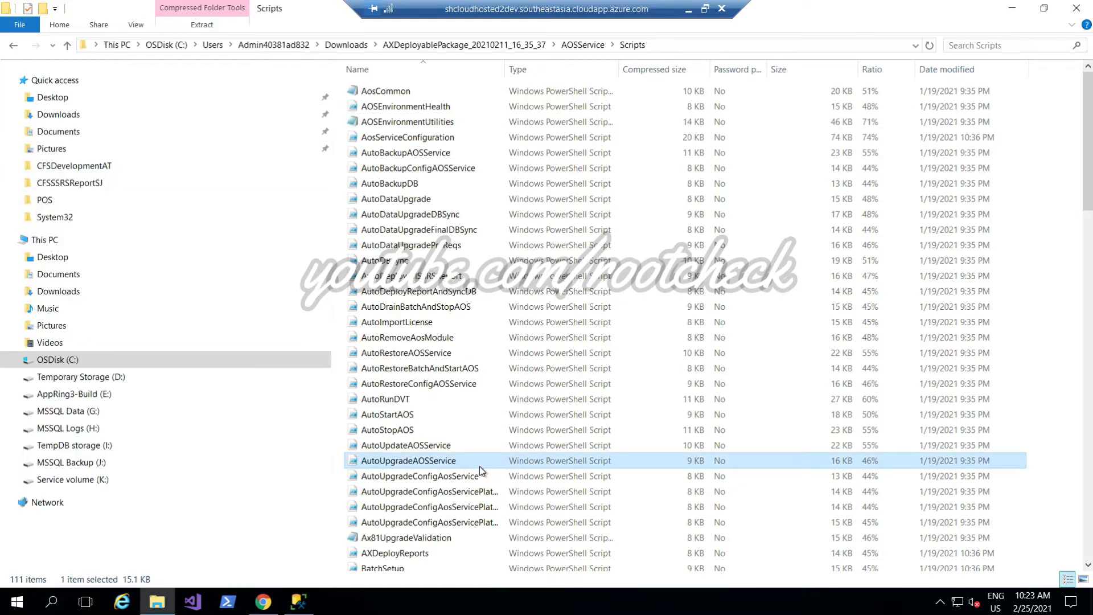
pyautogui.press('m')
pyautogui.press('e')
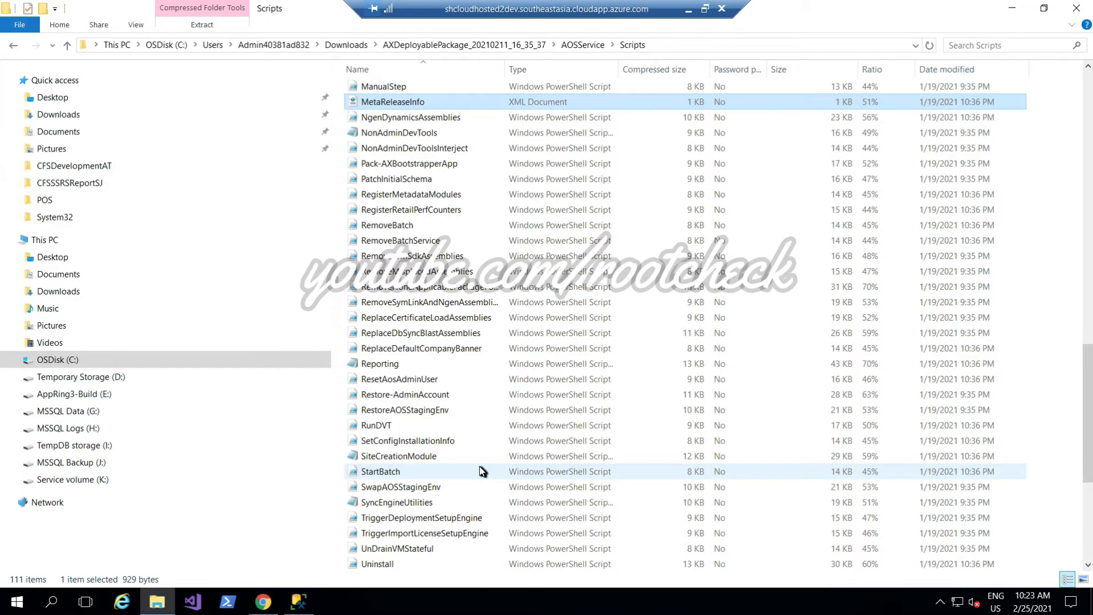
pyautogui.press('Up')
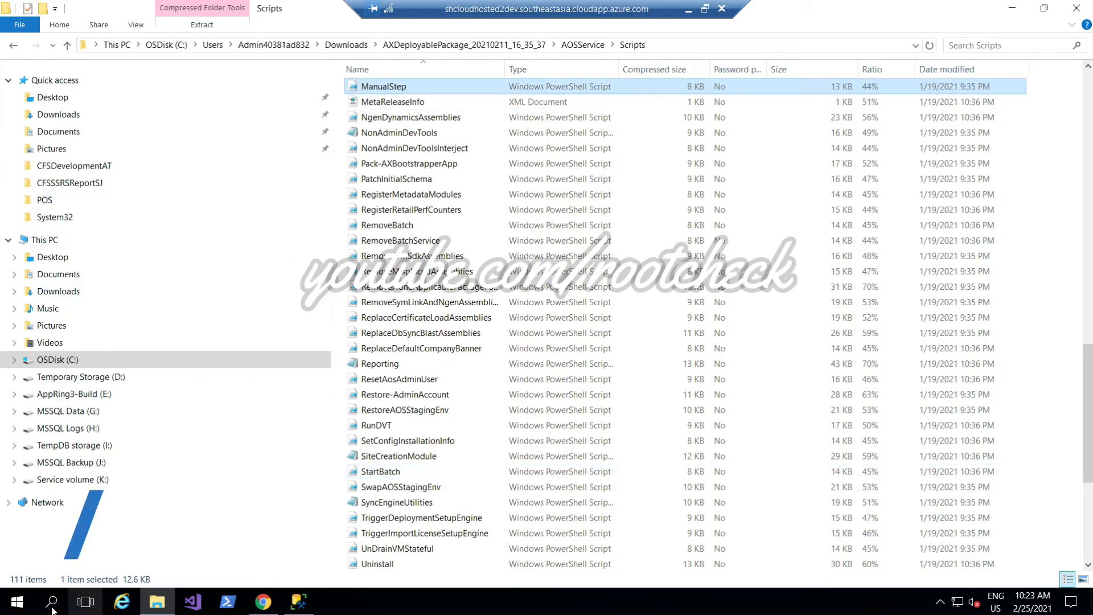
# Step: Enter the module name FinancialReportingAdaptors in a Notepad text file named ModuleToRemove, save it and close Notepad
pyautogui.click(18, 603)
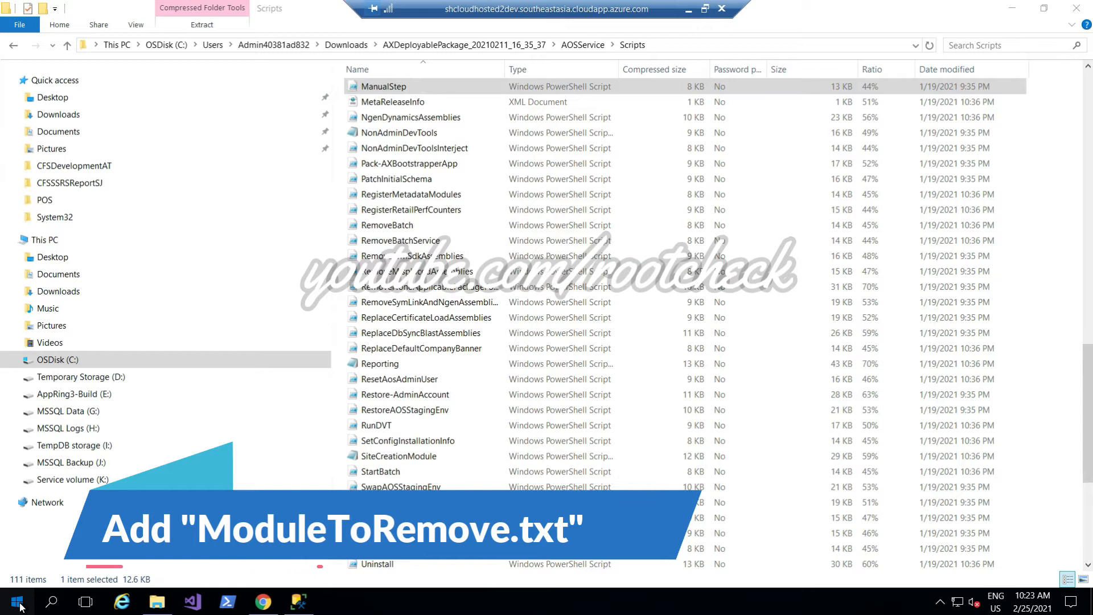
pyautogui.write('notepa')
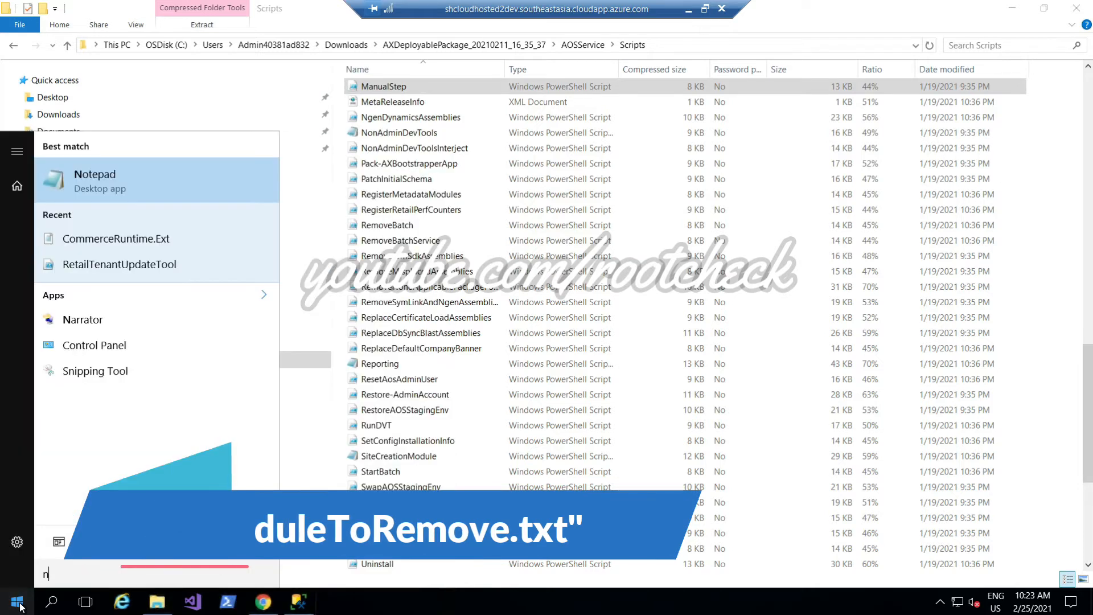
pyautogui.press('Return')
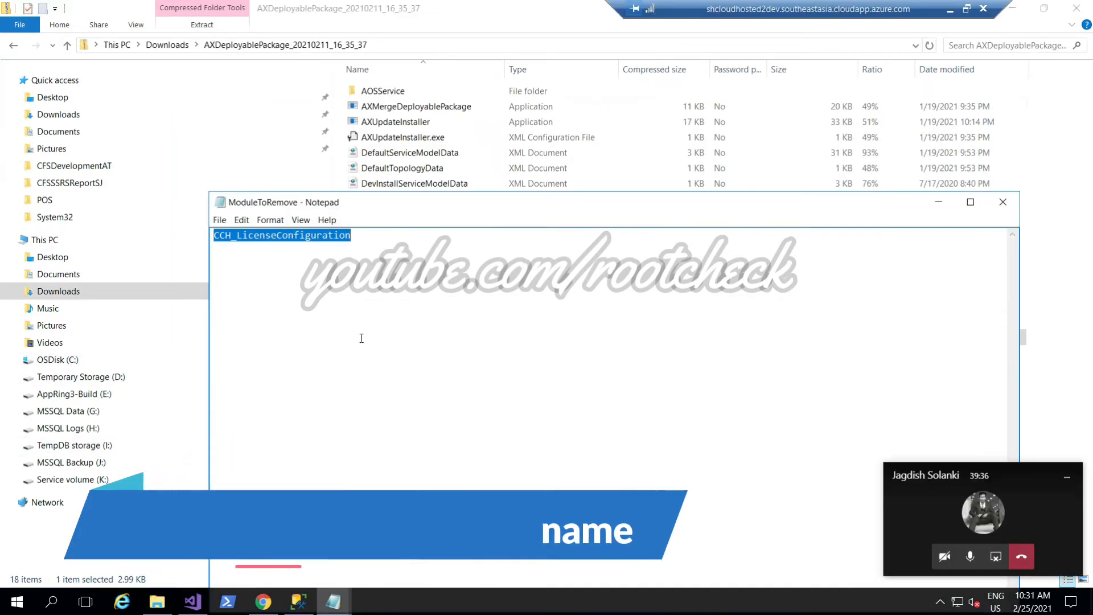
pyautogui.click(361, 338)
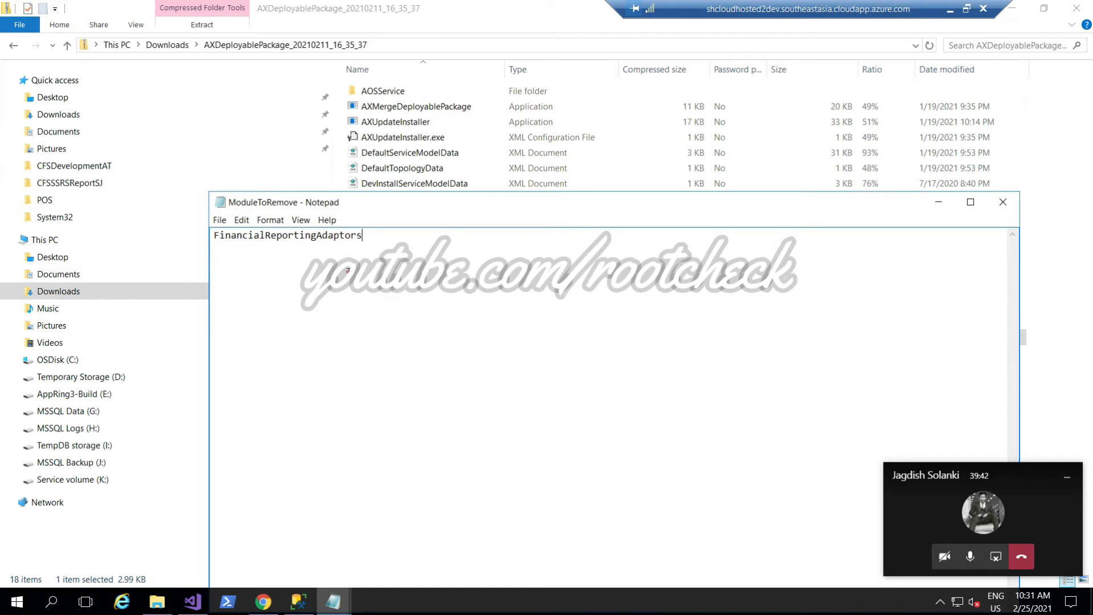
pyautogui.click(219, 220)
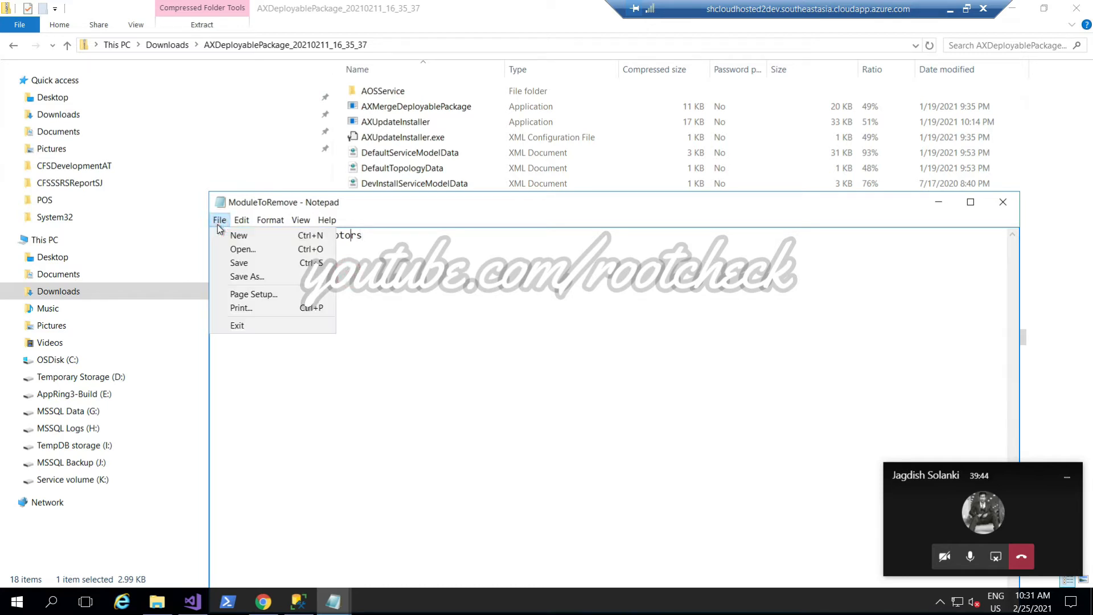
pyautogui.click(237, 262)
pyautogui.click(1010, 204)
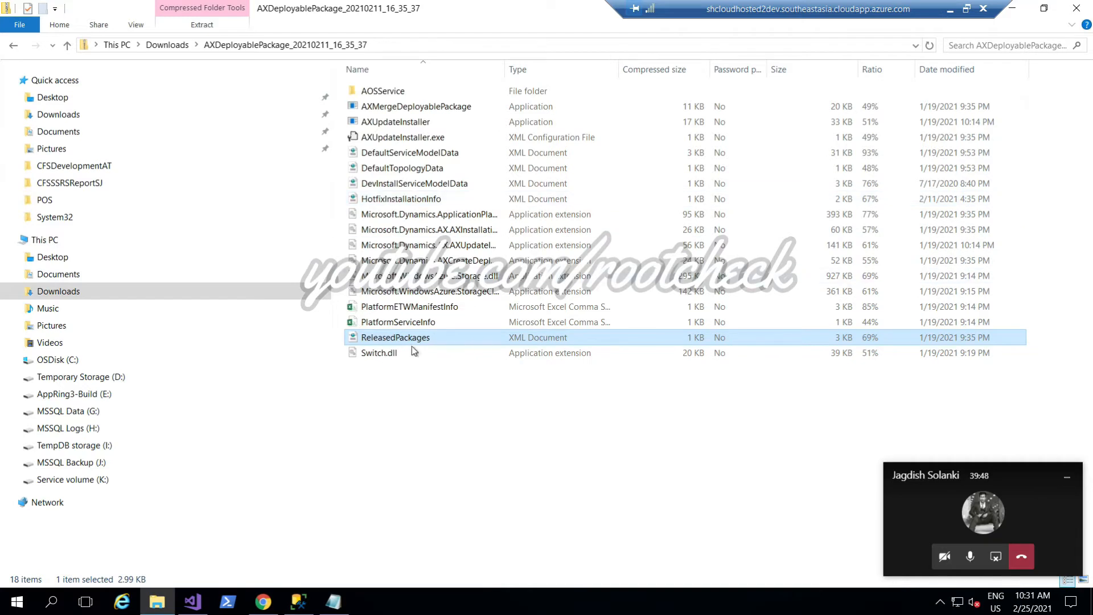
# Step: Try to copy the ModuleToRemove text file from Downloads into AOSService\Scripts inside the AXDeployablePackage_20210211_16_35_37 archive in Downloads
pyautogui.click(76, 115)
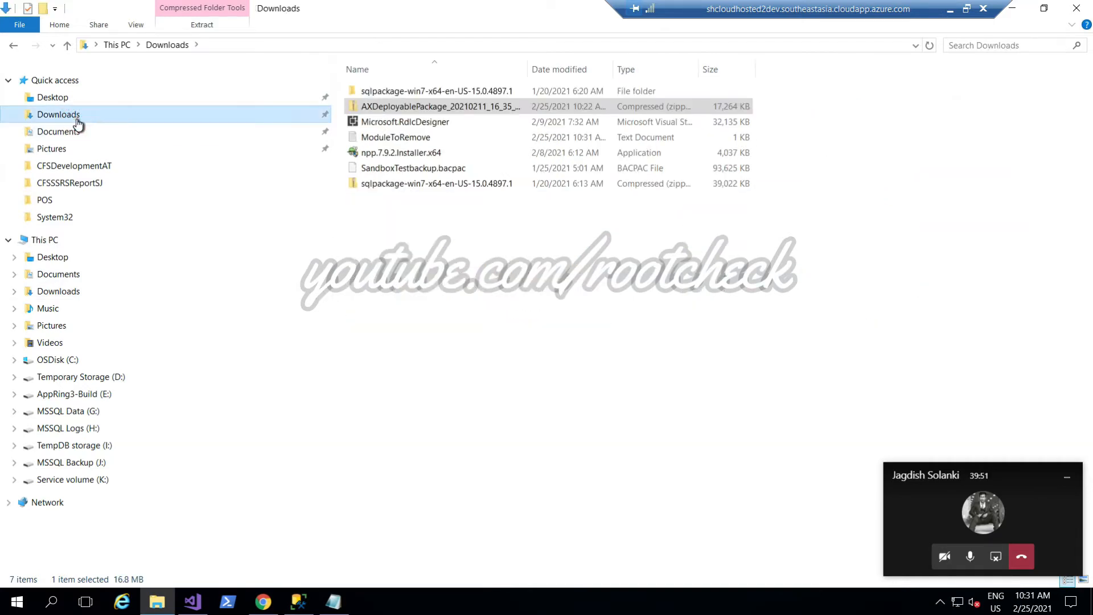
pyautogui.click(386, 140)
pyautogui.rightClick(382, 136)
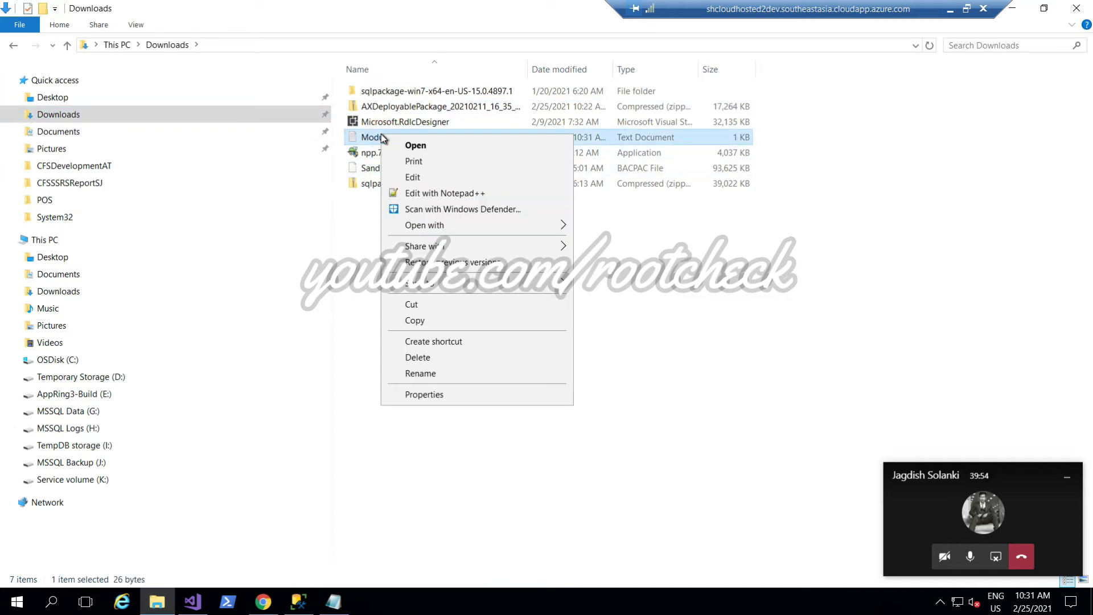
pyautogui.click(413, 322)
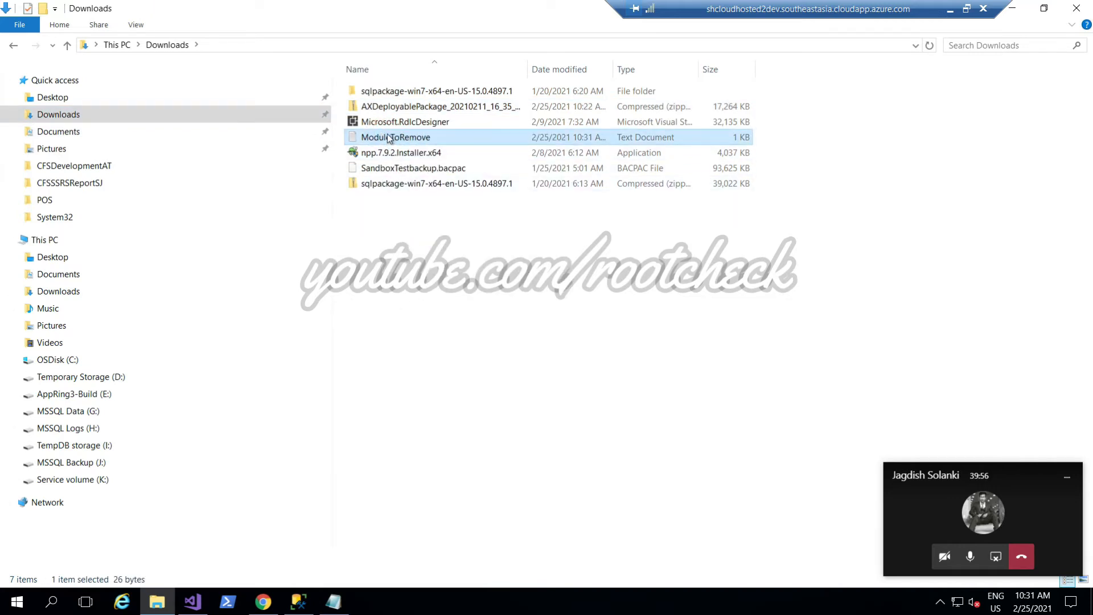
pyautogui.doubleClick(387, 108)
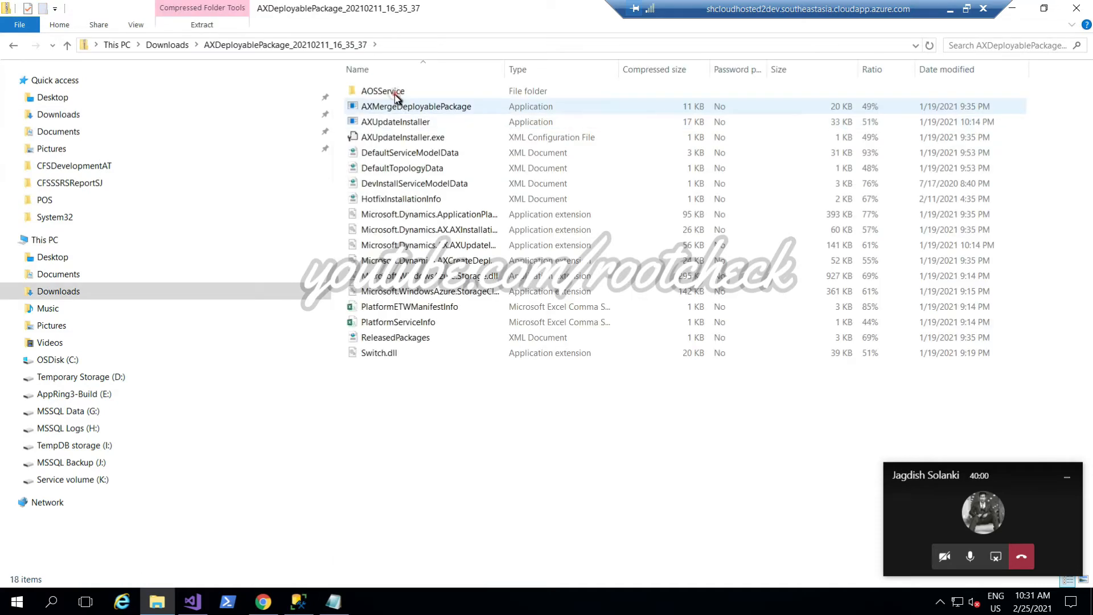
pyautogui.doubleClick(394, 92)
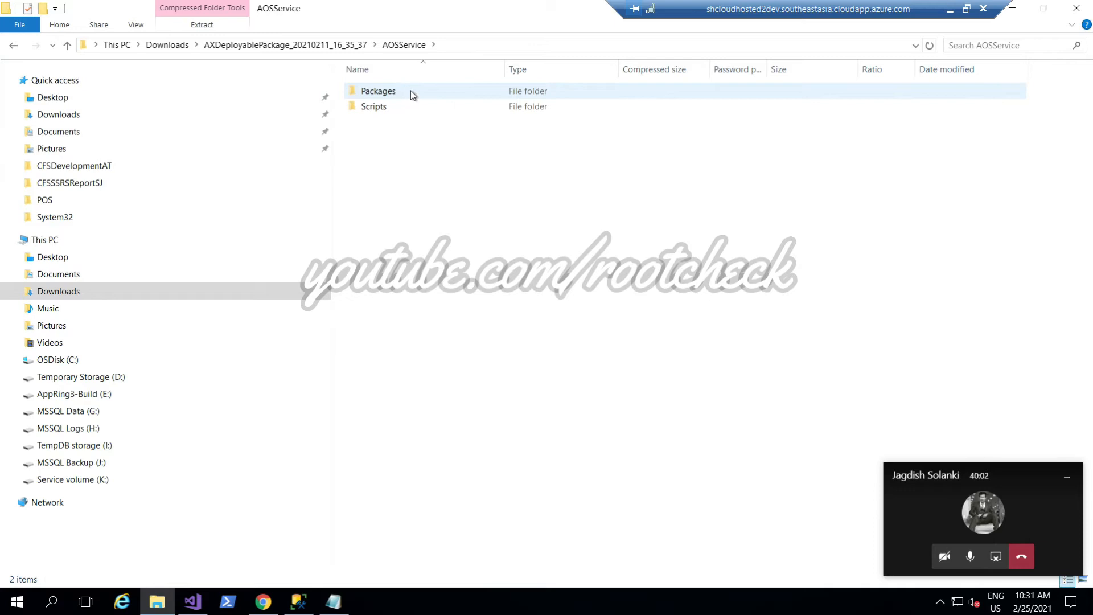
pyautogui.doubleClick(405, 104)
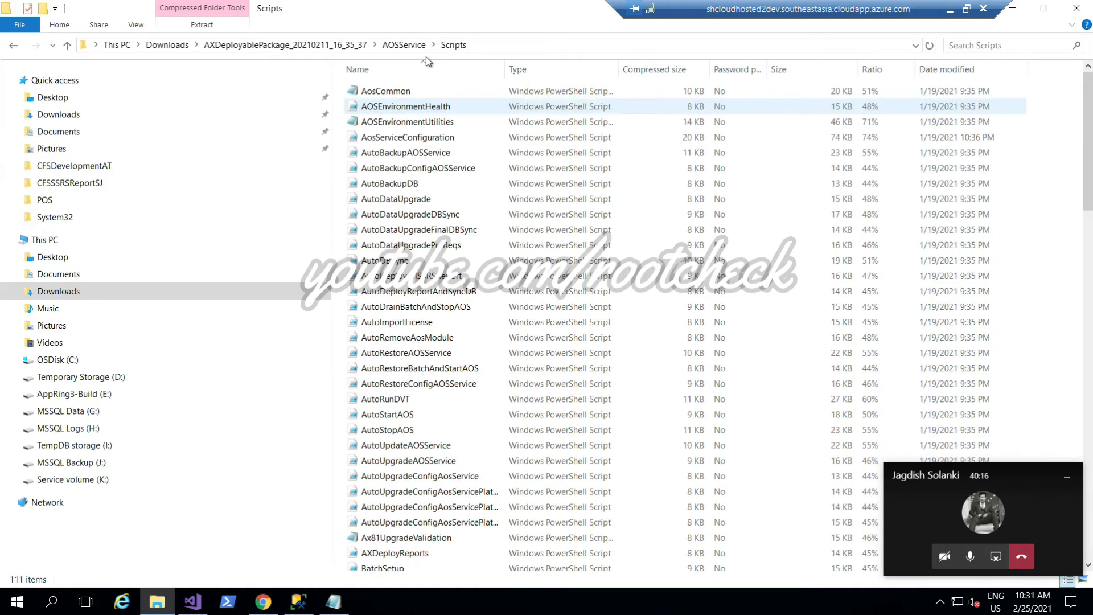
pyautogui.rightClick(1052, 144)
pyautogui.click(1017, 219)
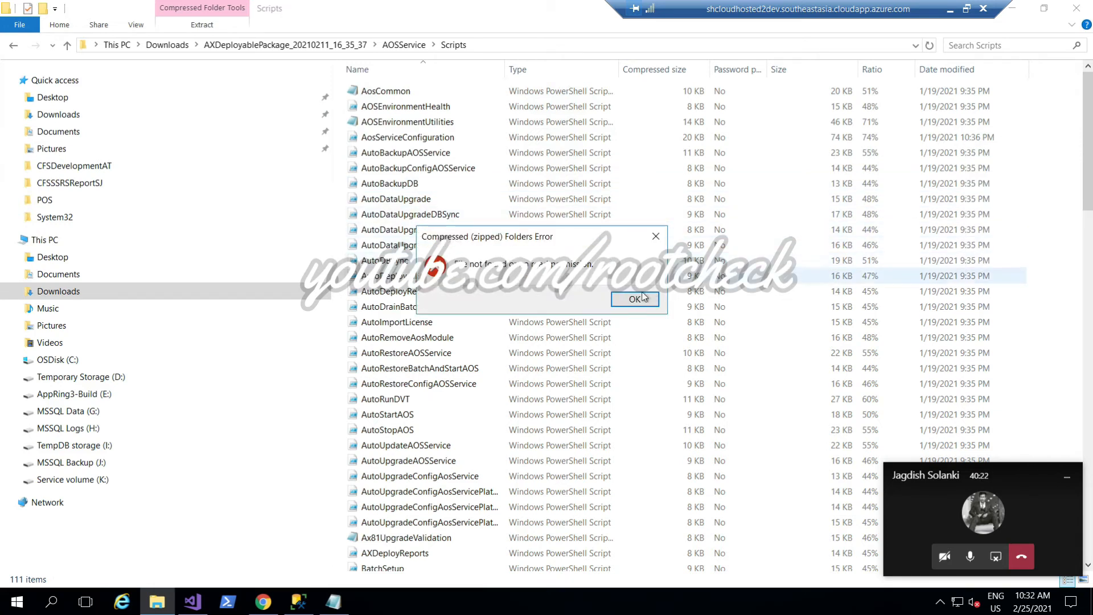
pyautogui.click(631, 302)
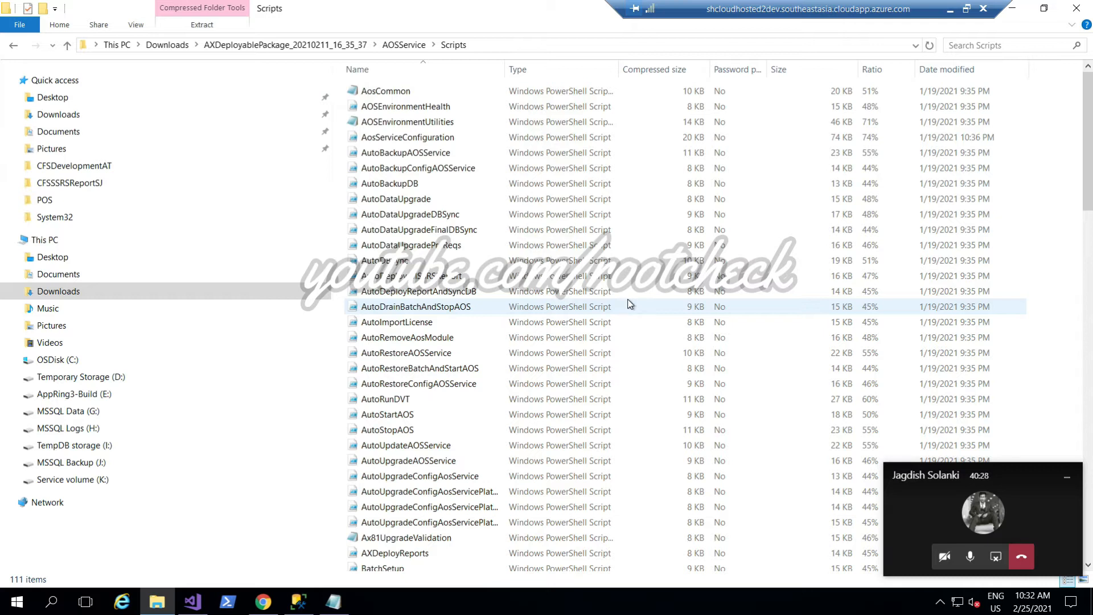
# Step: Copy the AXDeployablePackage_20210211_16_35_37 archive from Downloads to the DeployablePackages folder on Service volume (K:)
pyautogui.click(11, 45)
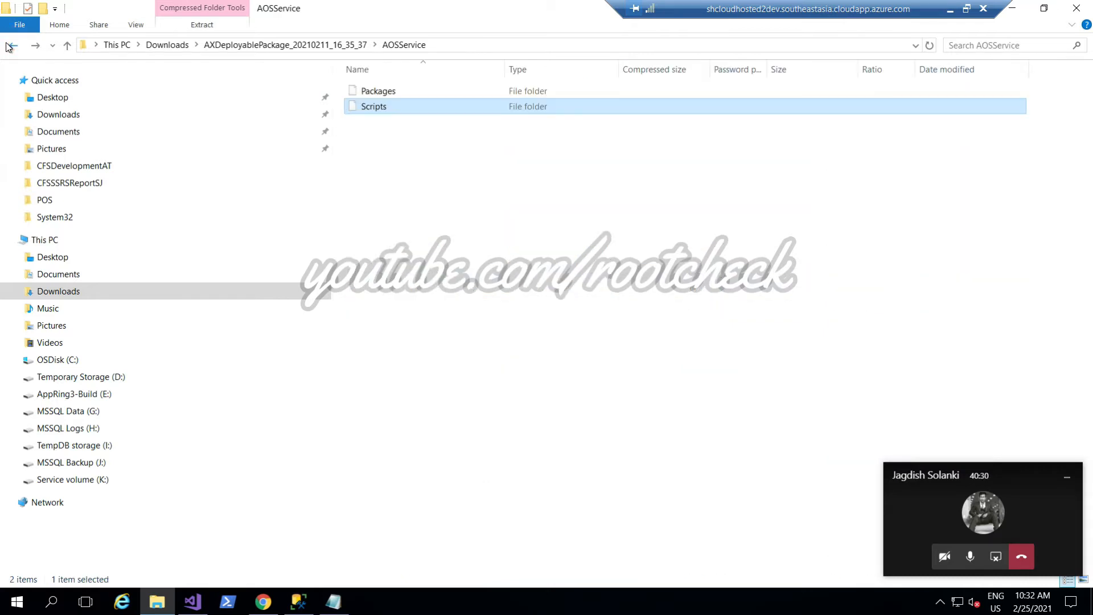
pyautogui.click(10, 45)
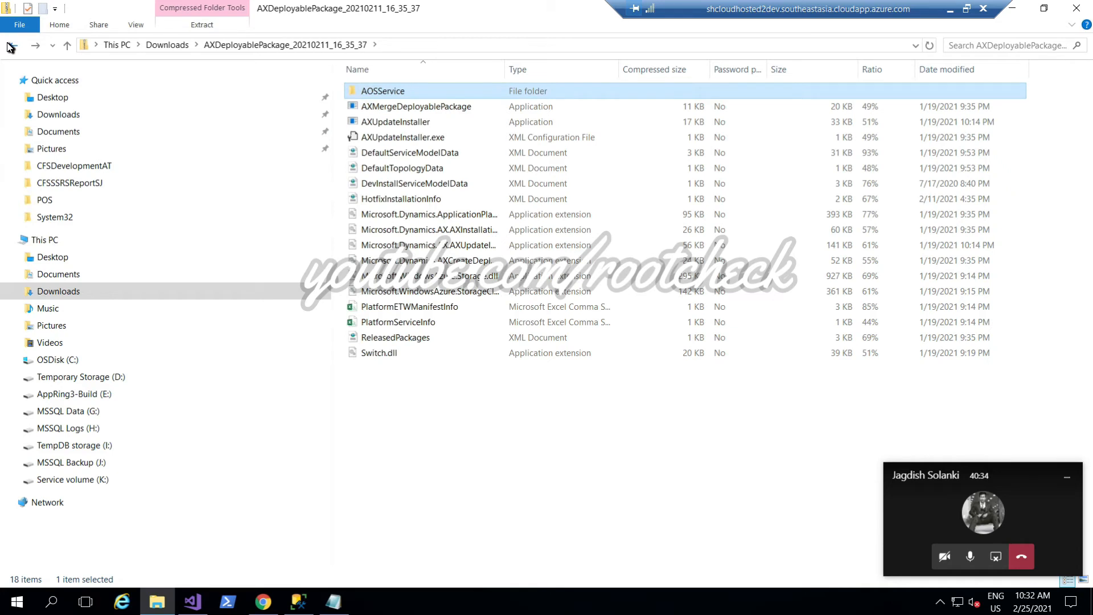
pyautogui.click(11, 46)
pyautogui.rightClick(408, 108)
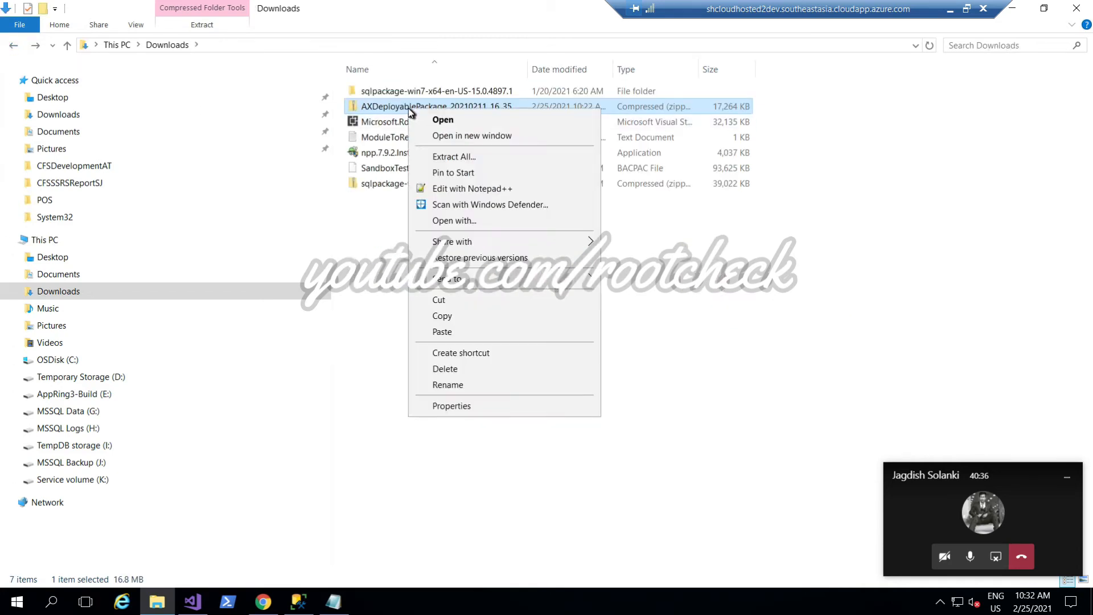
pyautogui.click(443, 315)
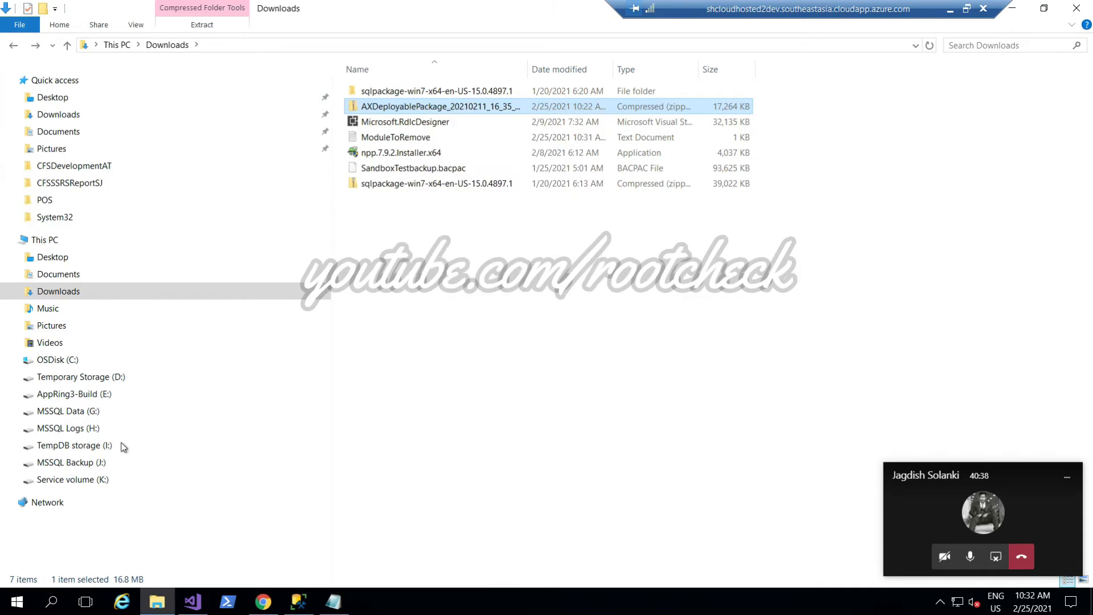
pyautogui.click(102, 480)
pyautogui.click(453, 416)
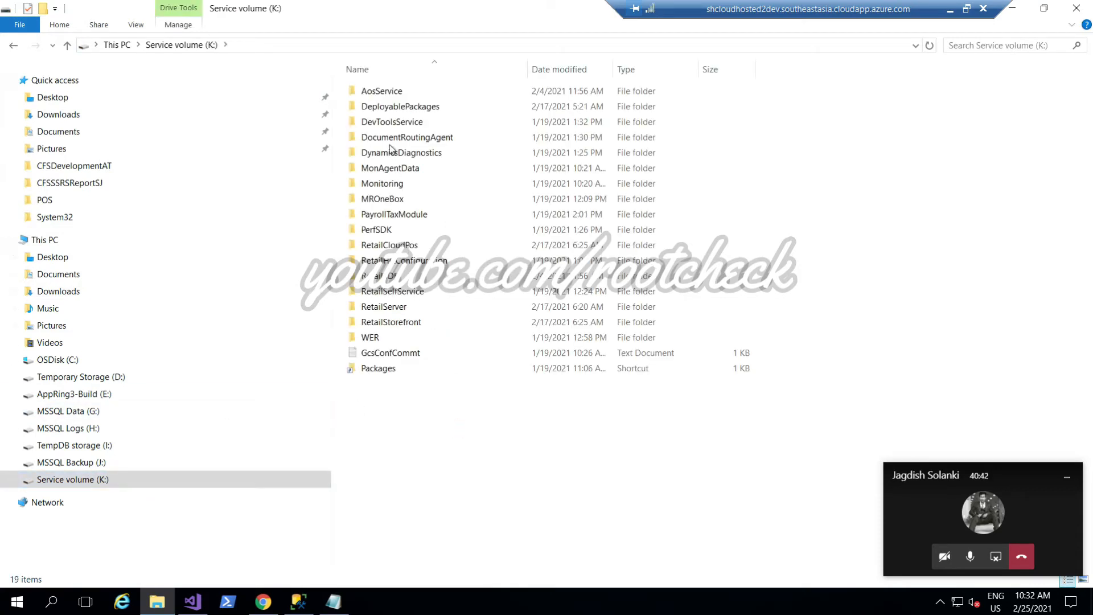
pyautogui.doubleClick(398, 106)
pyautogui.click(407, 315)
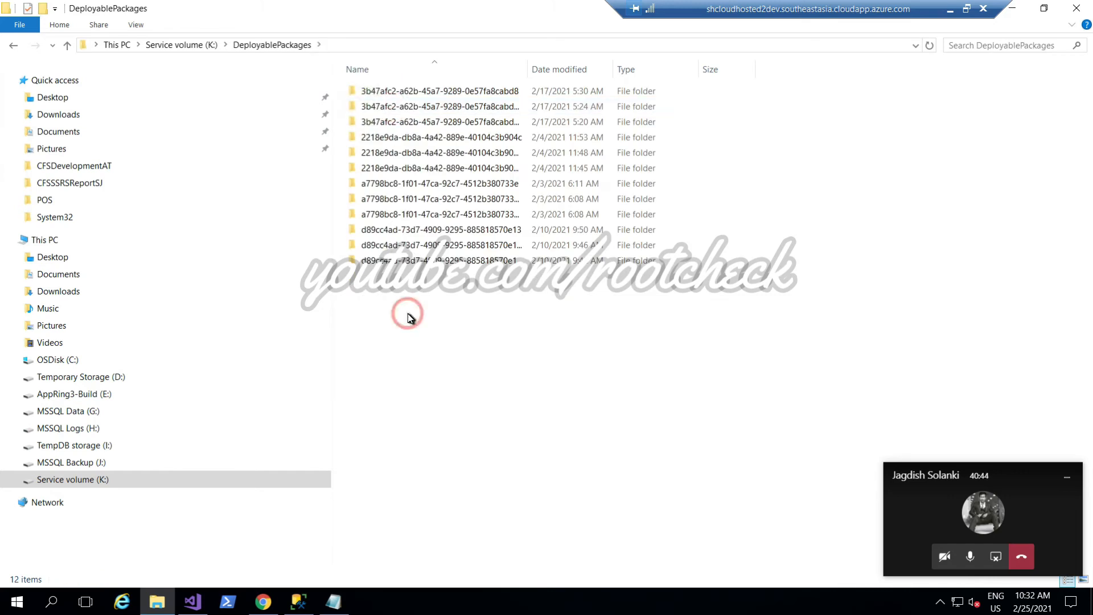
pyautogui.hotkey('ctrl', 'v')
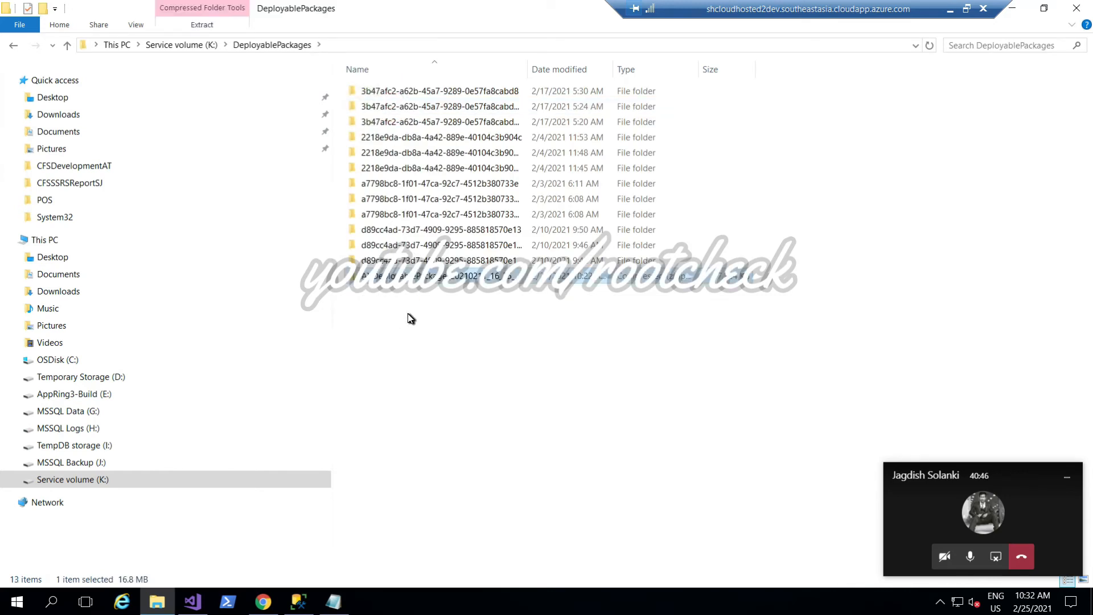
pyautogui.click(407, 313)
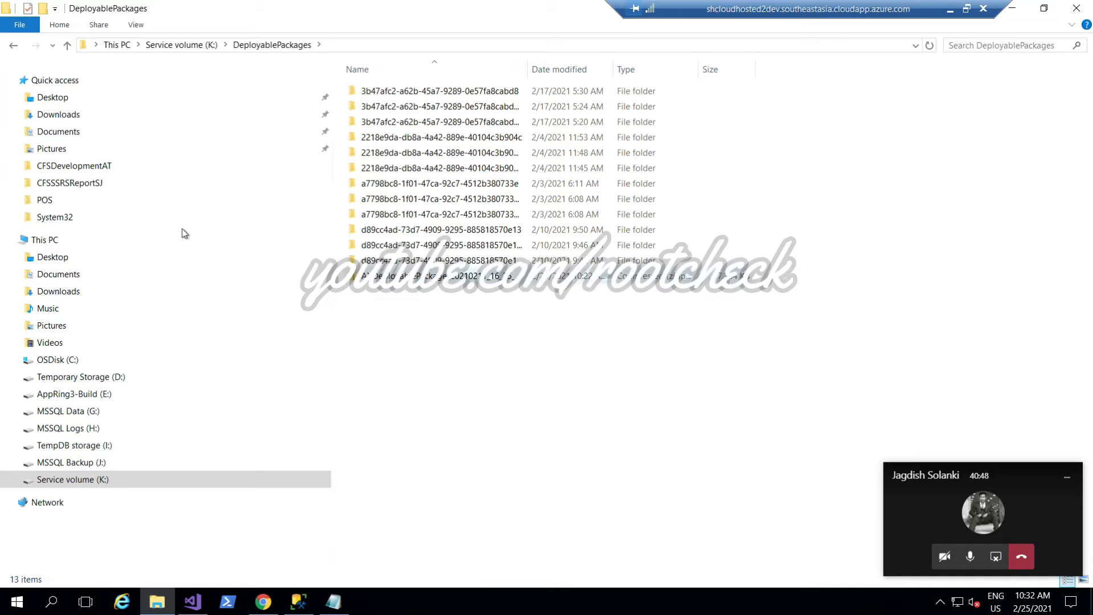
# Step: Copy the ModuleToRemove text file from Downloads into AOSService\Scripts inside the AXDeployablePackage_20210211_16_35_37 archive in K:\DeployablePackages
pyautogui.click(57, 113)
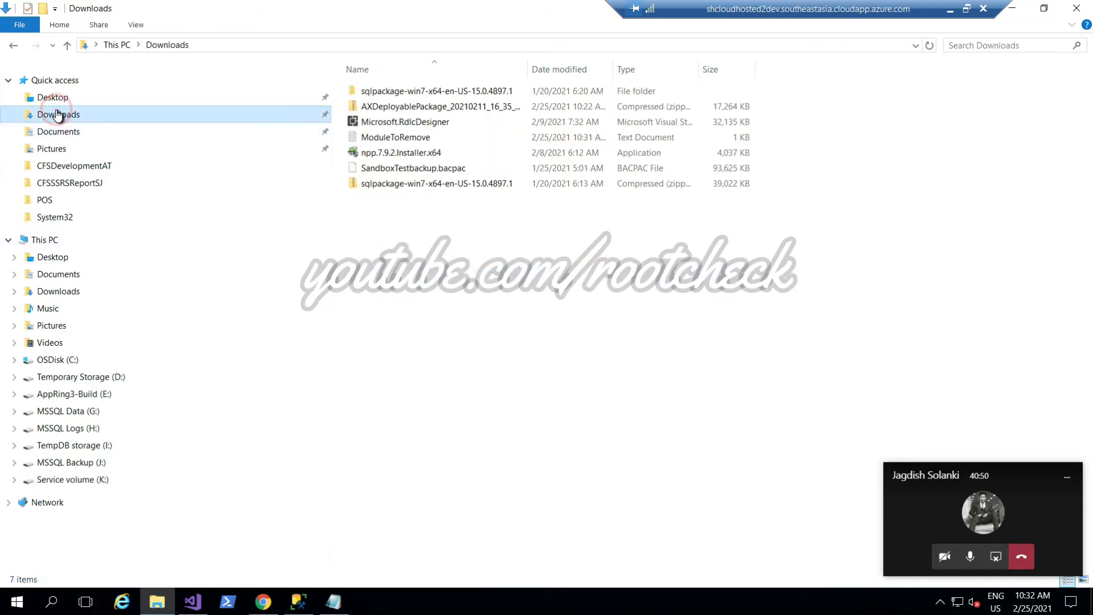
pyautogui.click(365, 137)
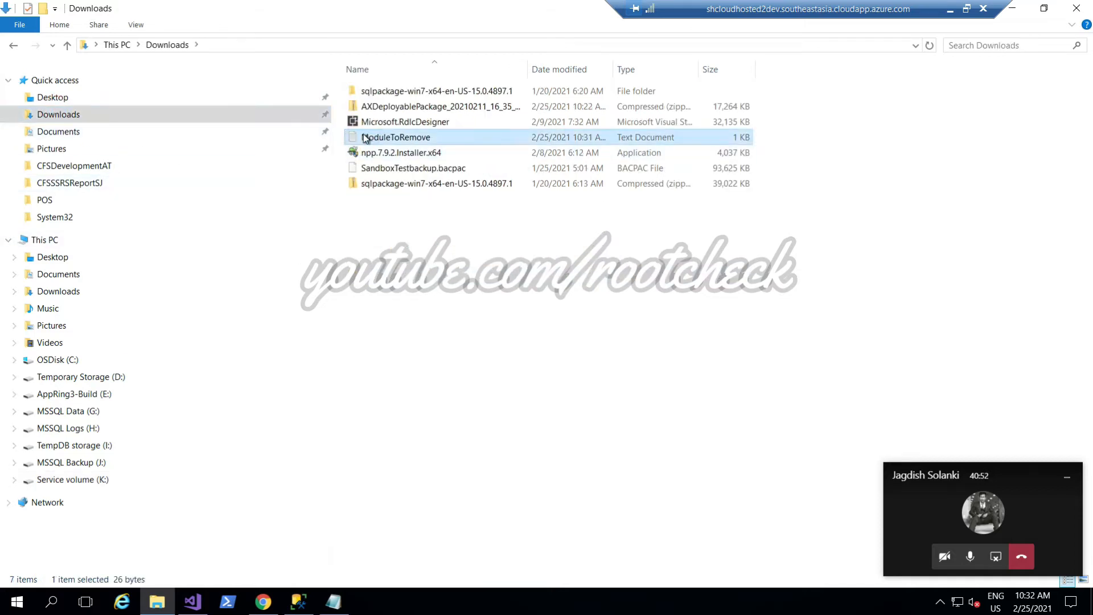
pyautogui.rightClick(363, 135)
pyautogui.click(408, 320)
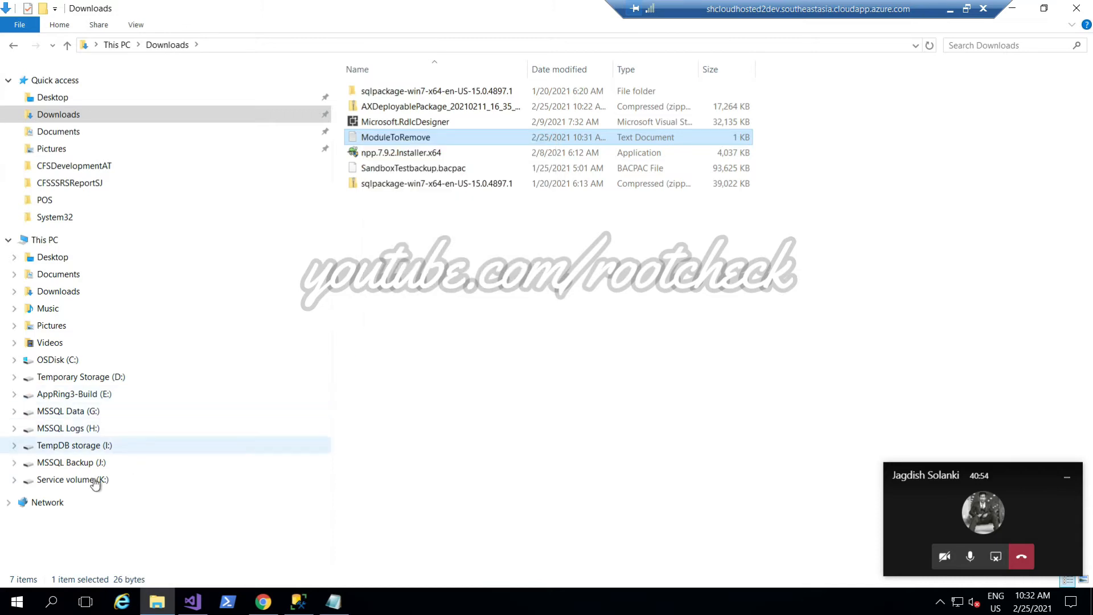
pyautogui.click(13, 45)
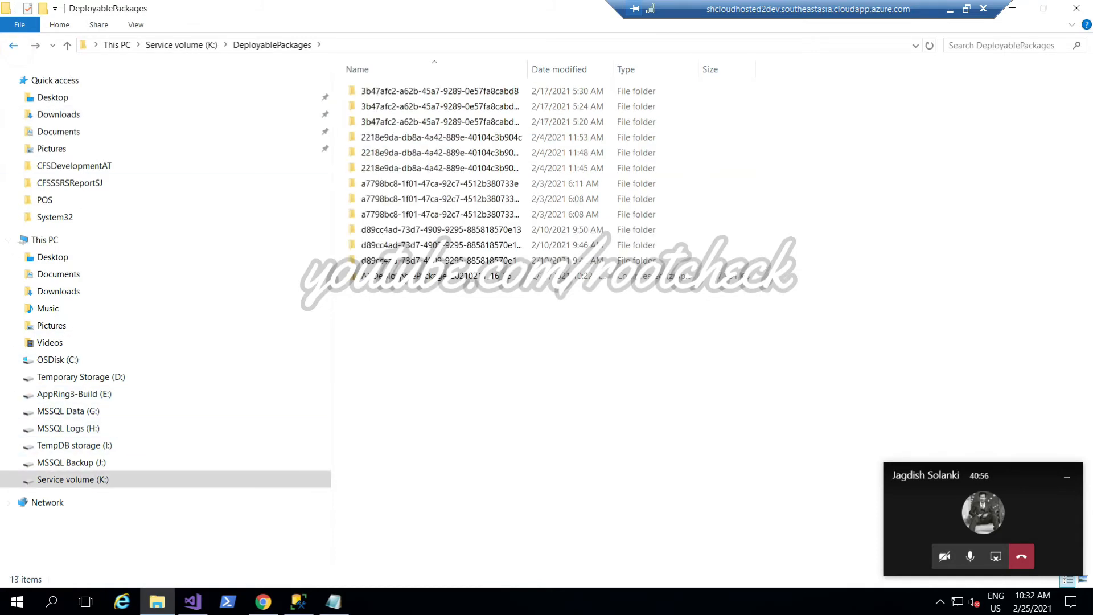
pyautogui.doubleClick(459, 279)
pyautogui.click(410, 91)
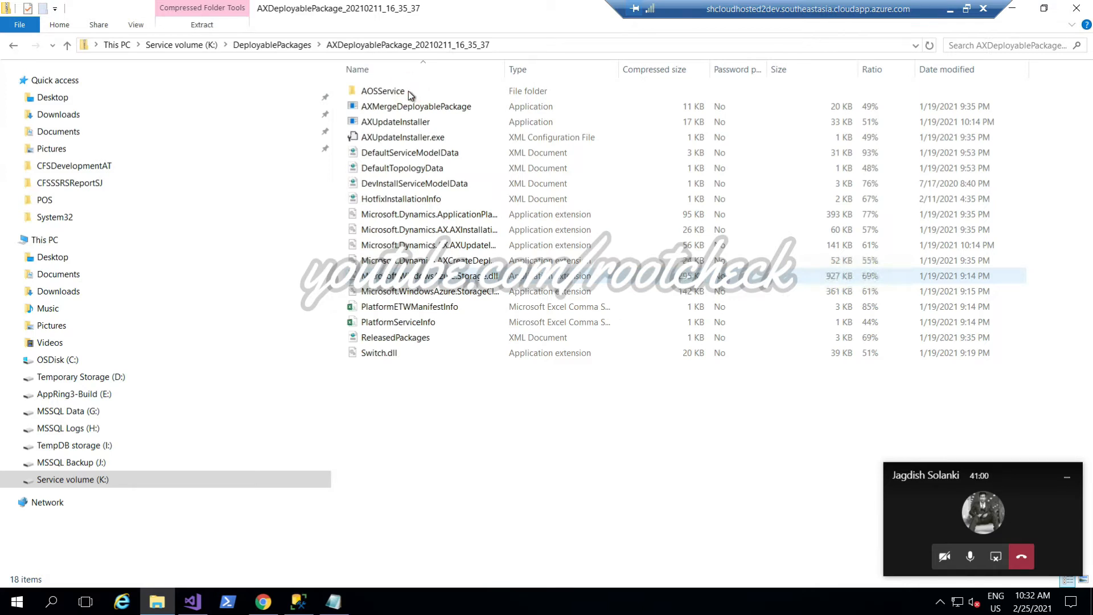
pyautogui.doubleClick(408, 91)
pyautogui.doubleClick(408, 91)
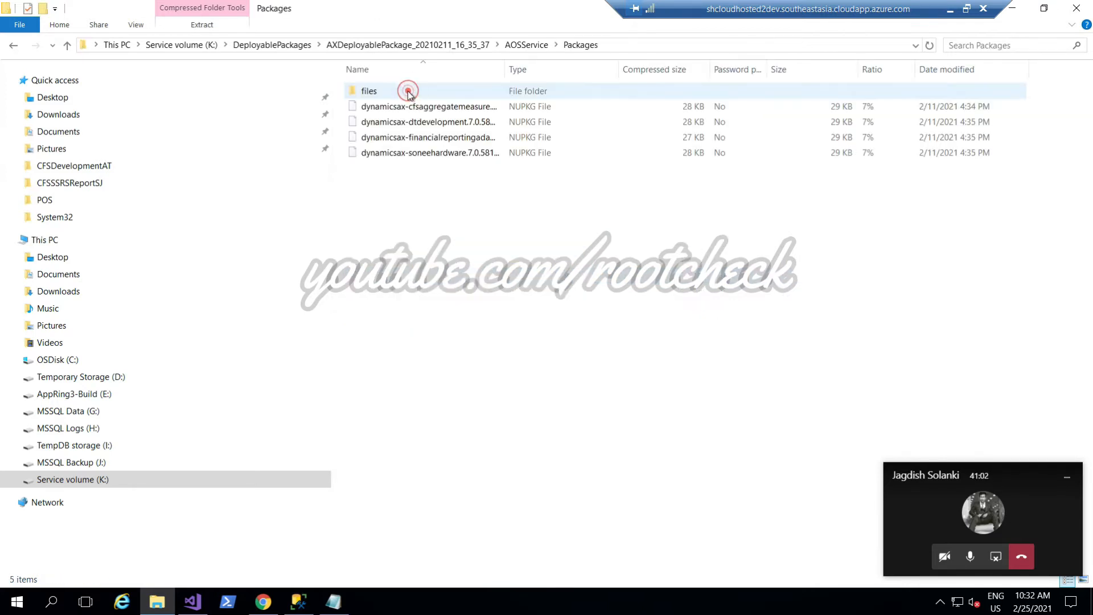
pyautogui.click(13, 45)
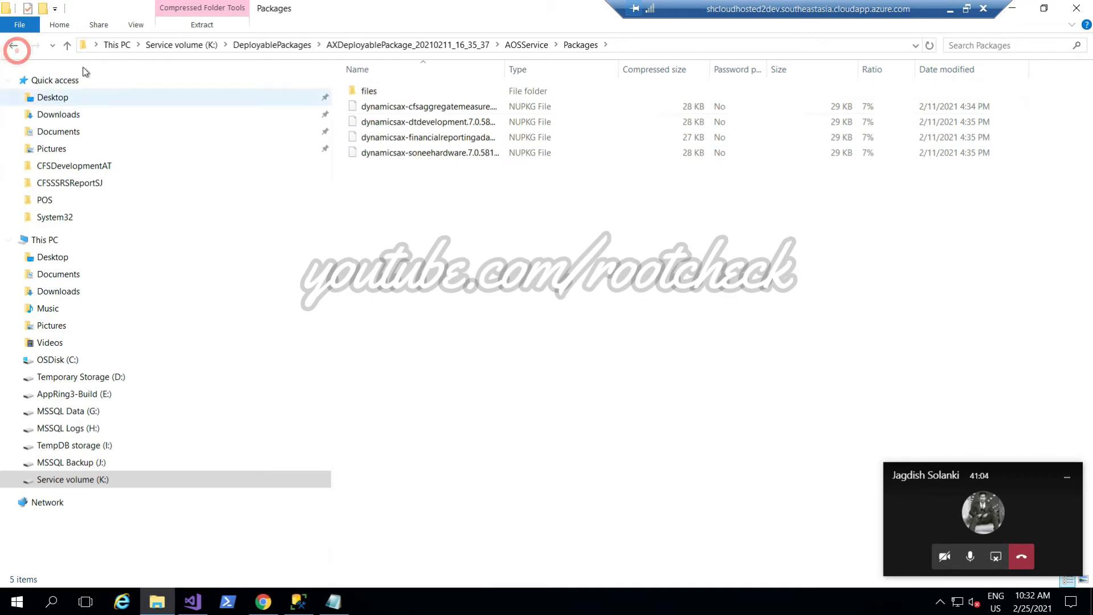
pyautogui.doubleClick(373, 107)
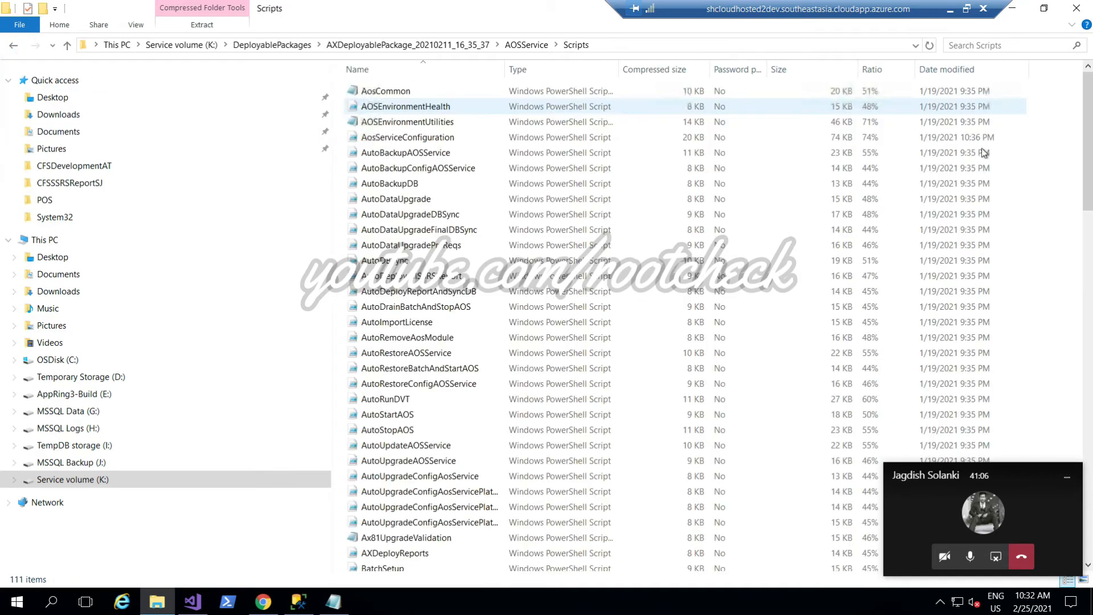
pyautogui.rightClick(1034, 129)
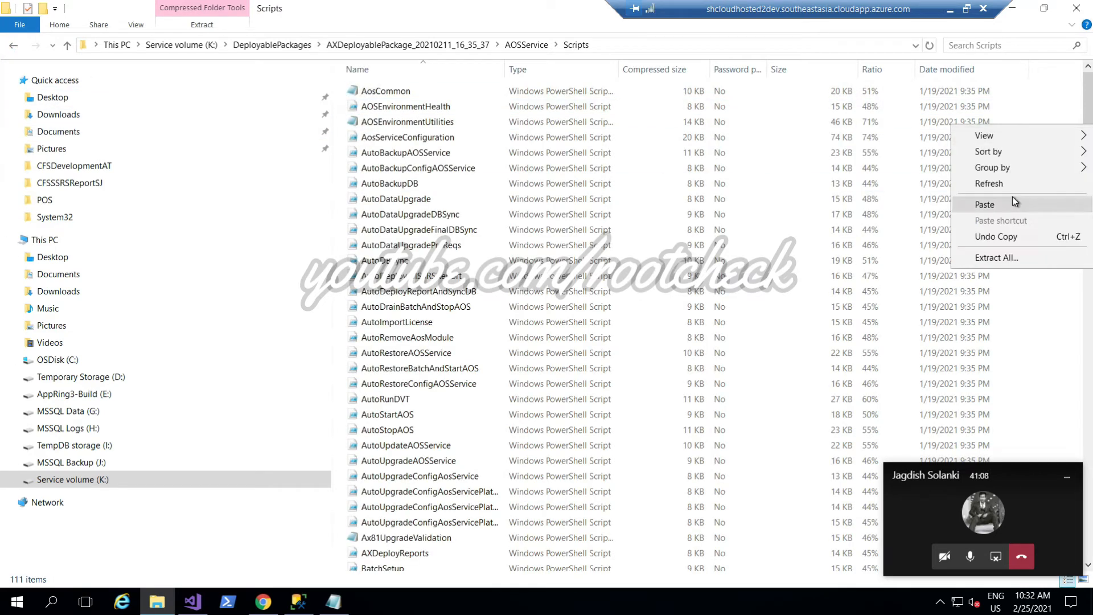
pyautogui.click(984, 204)
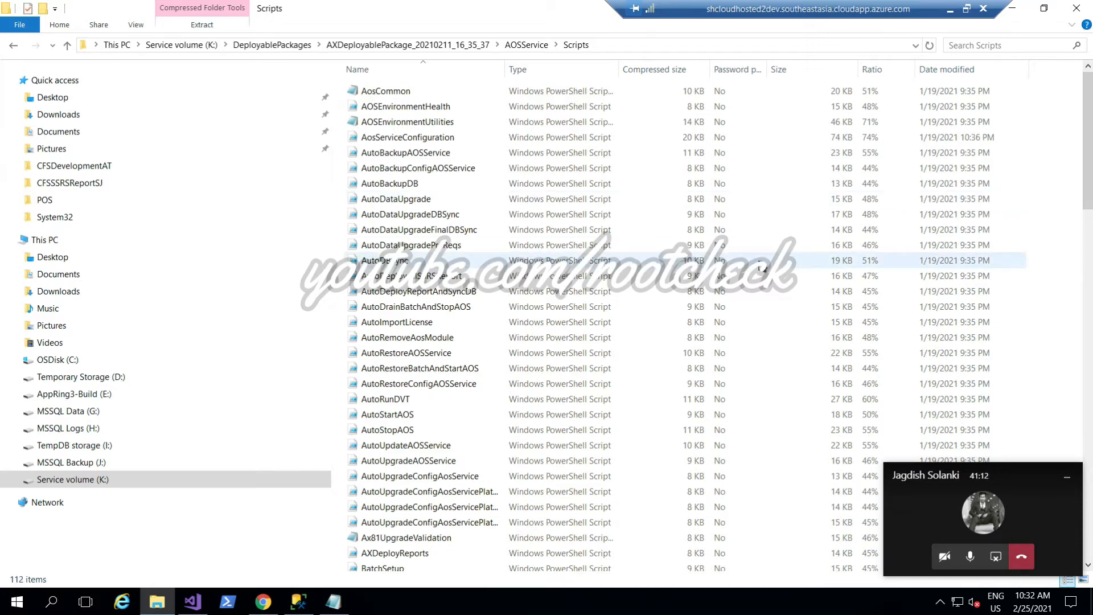
# Step: Locate ModuleToRemove among the files in the Scripts folder and return to the top level of the package archive
pyautogui.scroll(-7, 760, 262)
pyautogui.click(761, 257)
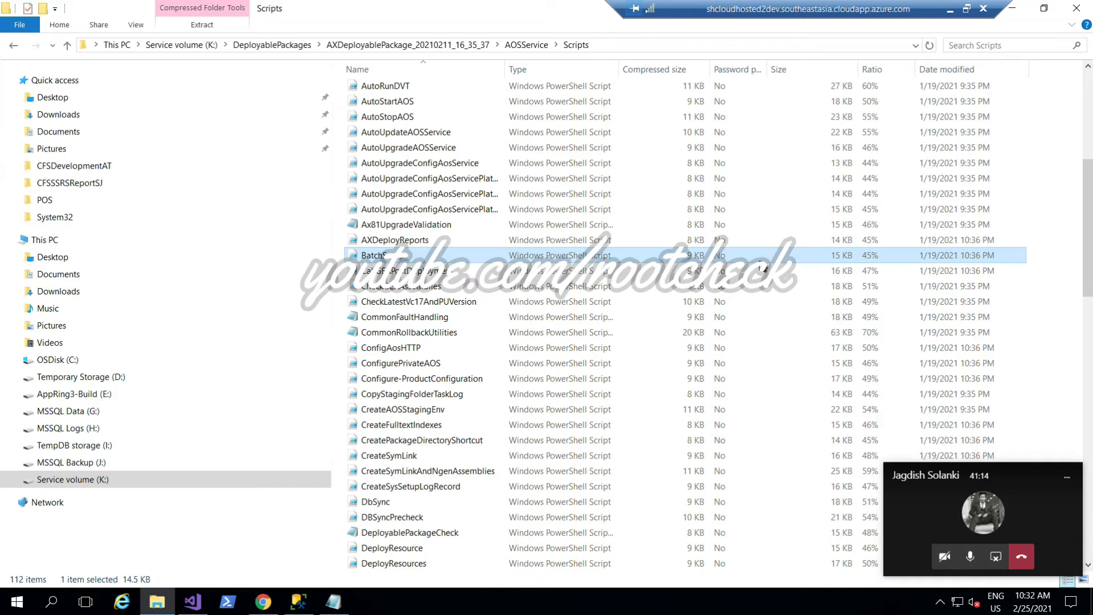
pyautogui.press('m')
pyautogui.press('Down')
pyautogui.press('Down')
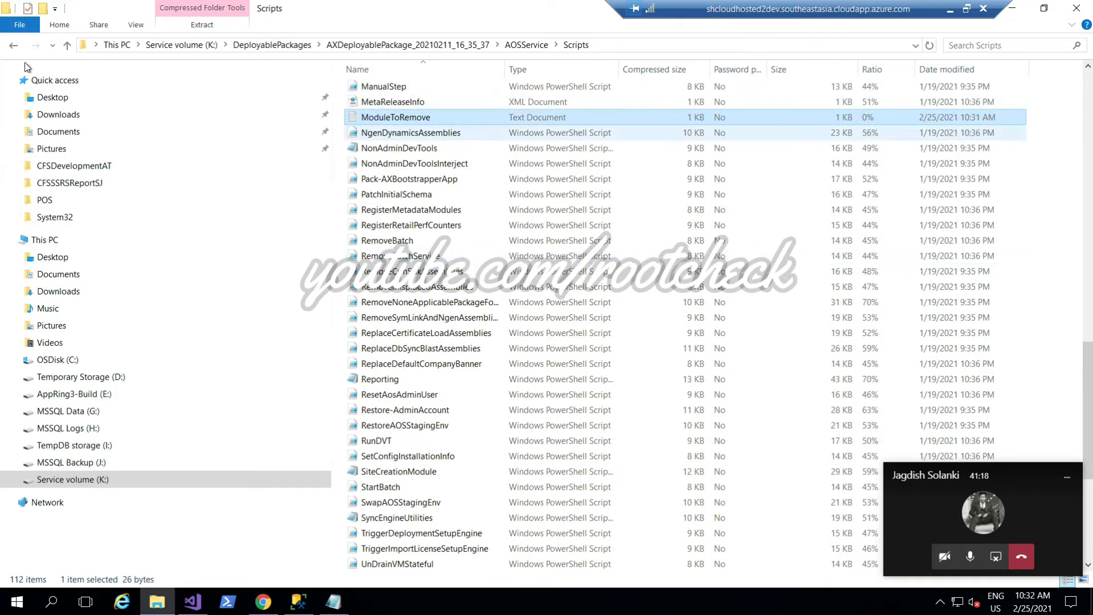
pyautogui.click(11, 47)
pyautogui.click(10, 47)
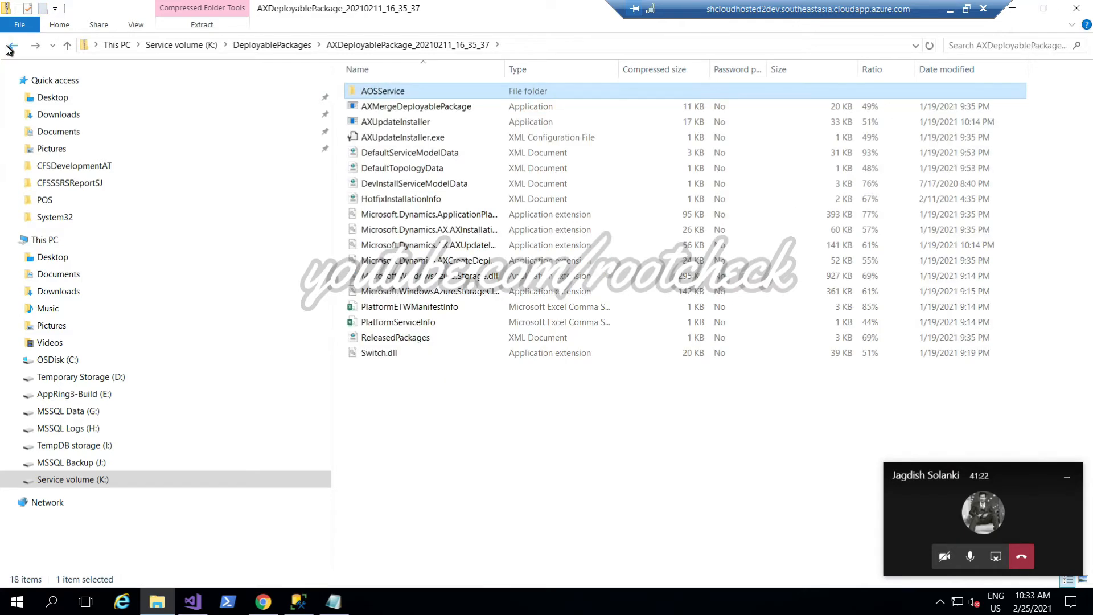
# Step: Switch to the Lifecycle Services asset library in Chrome and start a new software deployable package entry named ModuleToRemove
pyautogui.click(12, 47)
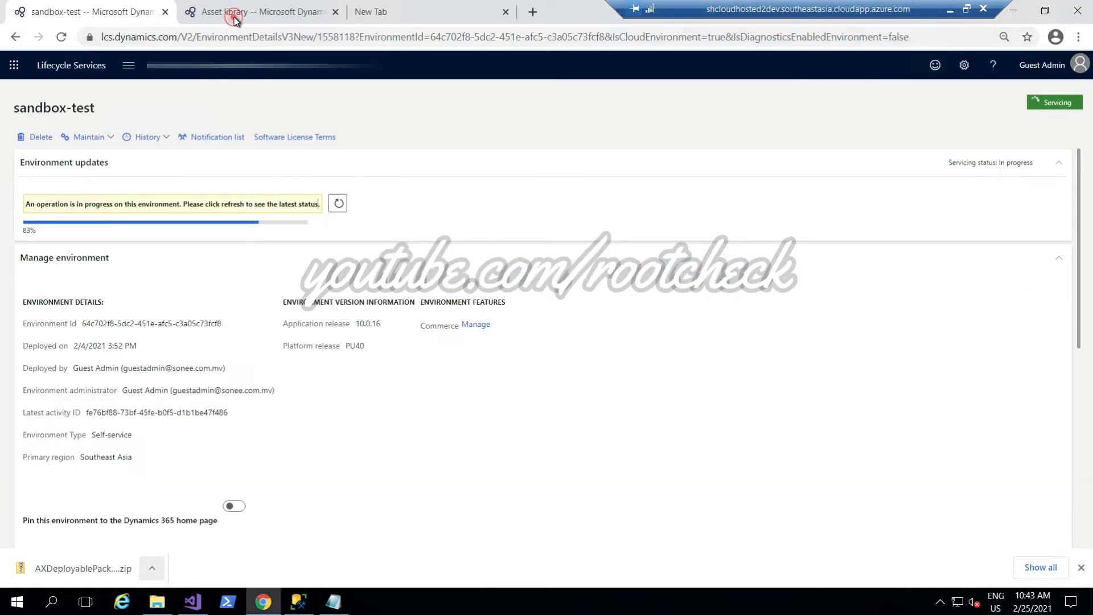
pyautogui.click(234, 16)
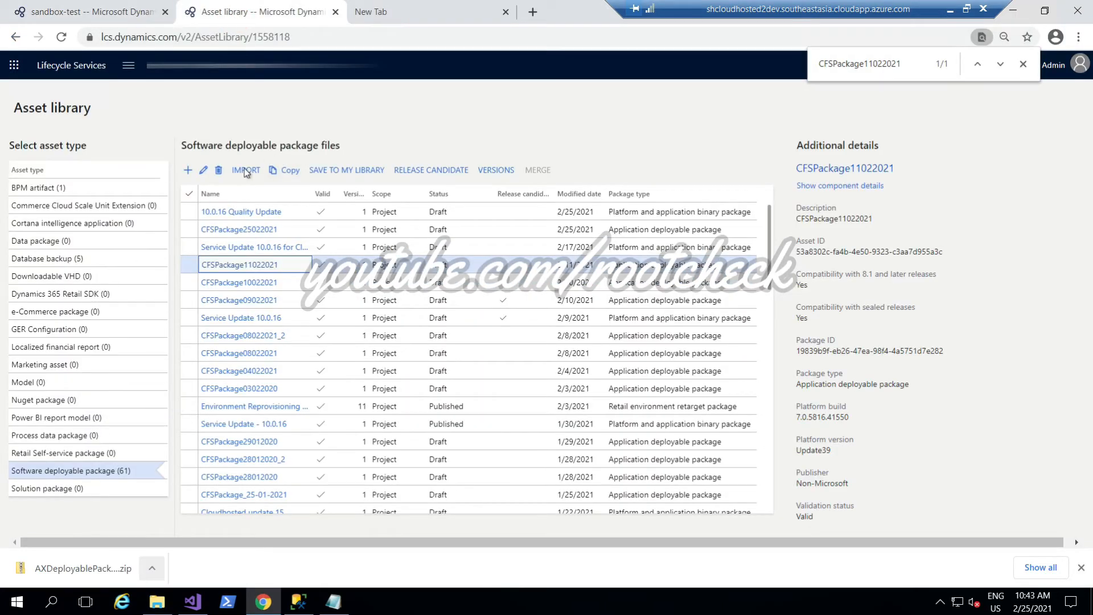
pyautogui.click(188, 170)
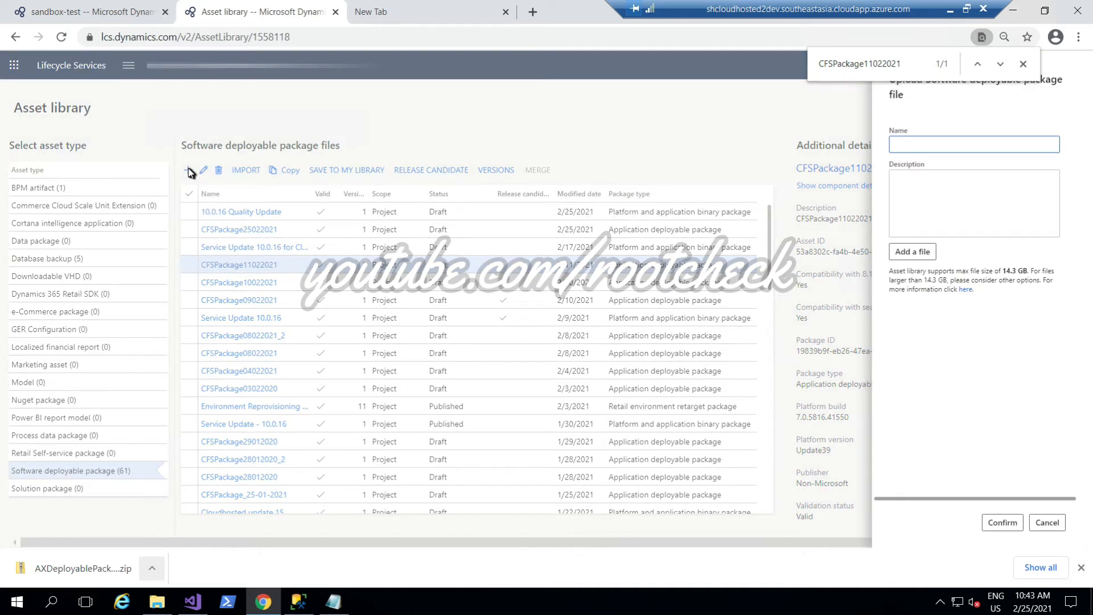
pyautogui.write('Moduletoremov')
pyautogui.press('BackSpace')
pyautogui.press('BackSpace')
pyautogui.press('BackSpace')
pyautogui.press('BackSpace')
pyautogui.press('BackSpace')
pyautogui.press('BackSpace')
pyautogui.press('BackSpace')
pyautogui.press('BackSpace')
pyautogui.press('BackSpace')
pyautogui.press('BackSpace')
pyautogui.press('BackSpace')
pyautogui.press('BackSpace')
pyautogui.write('oduleToRem')
pyautogui.press('Tab')
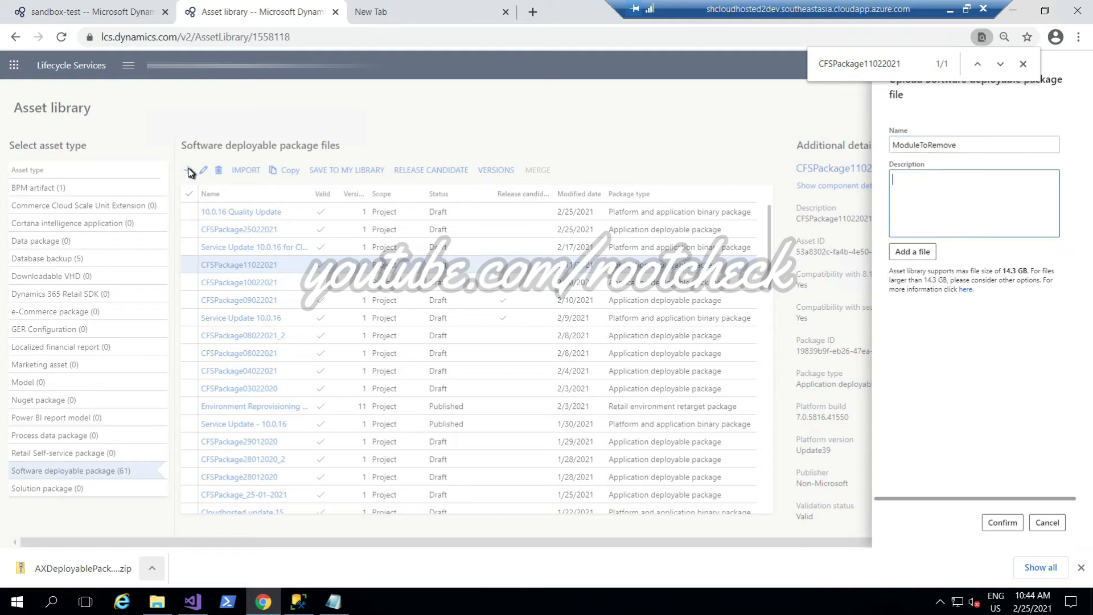
# Step: Enter FinancialReportingAdaptors as the description of the new package
pyautogui.write('FinanceialRepor')
pyautogui.press('BackSpace')
pyautogui.write('ingAdaptors')
# Step: Upload AXDeployablePackage_20210225_10_42_47 from the Desktop's DeployablePackage folder as the package file and confirm the new asset
pyautogui.click(920, 251)
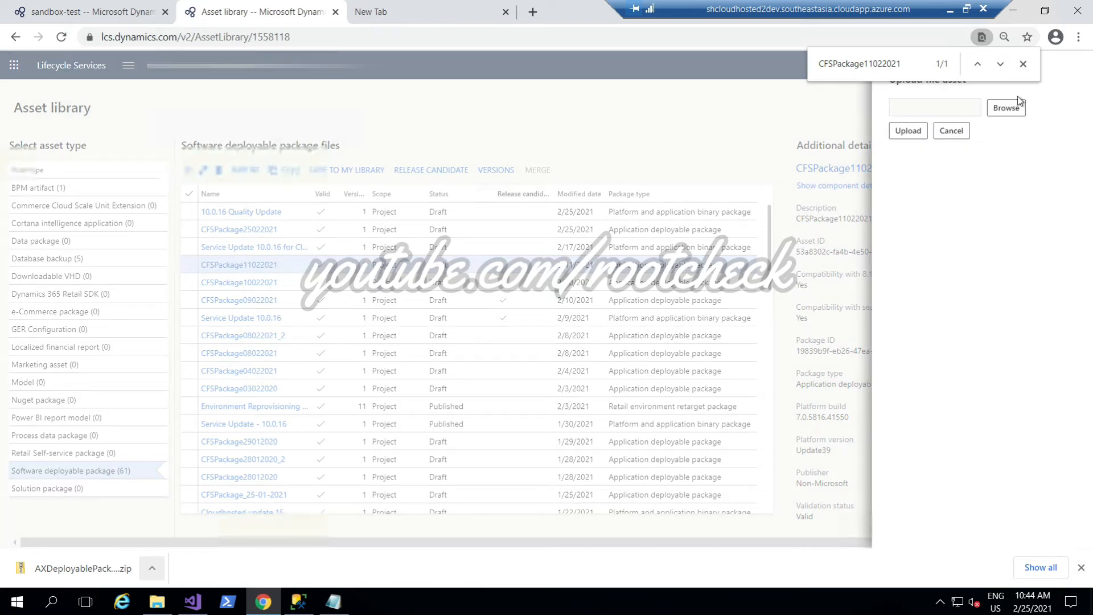
pyautogui.click(1016, 104)
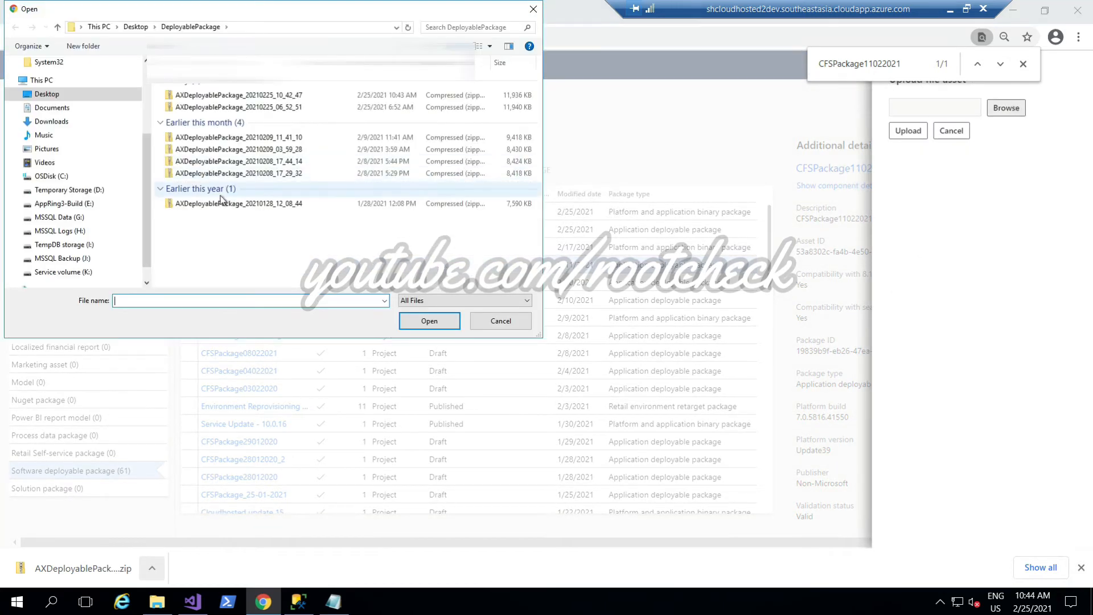
pyautogui.click(277, 98)
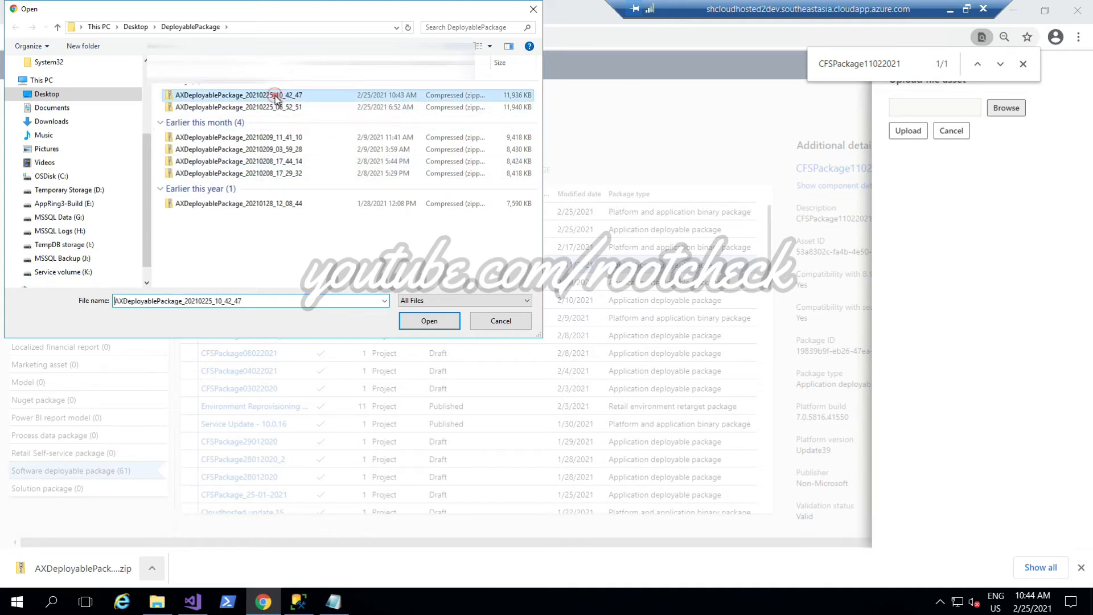
pyautogui.click(432, 320)
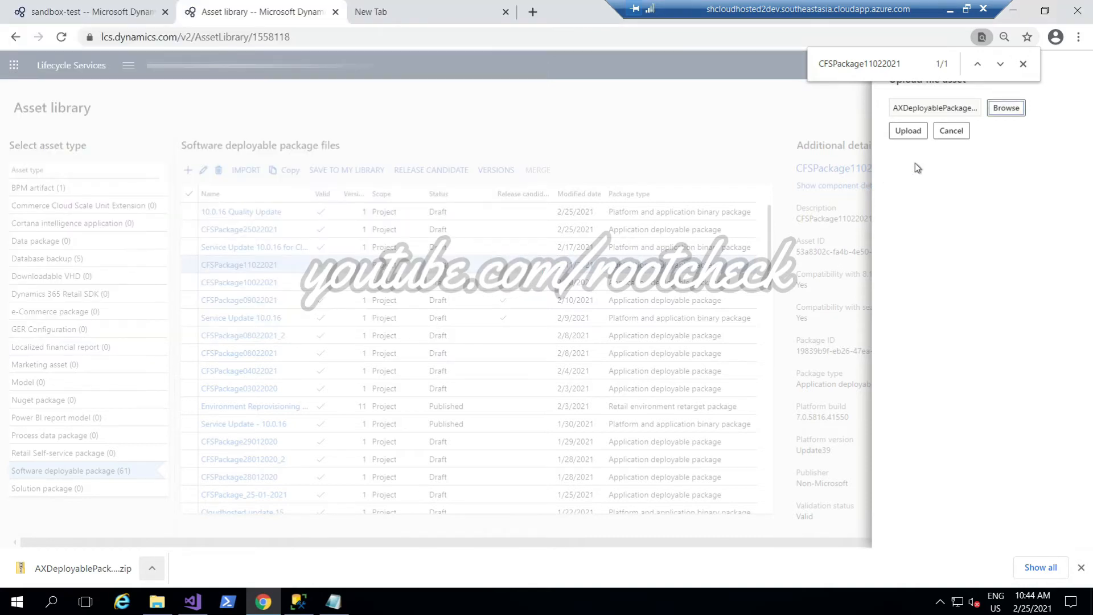
pyautogui.click(917, 132)
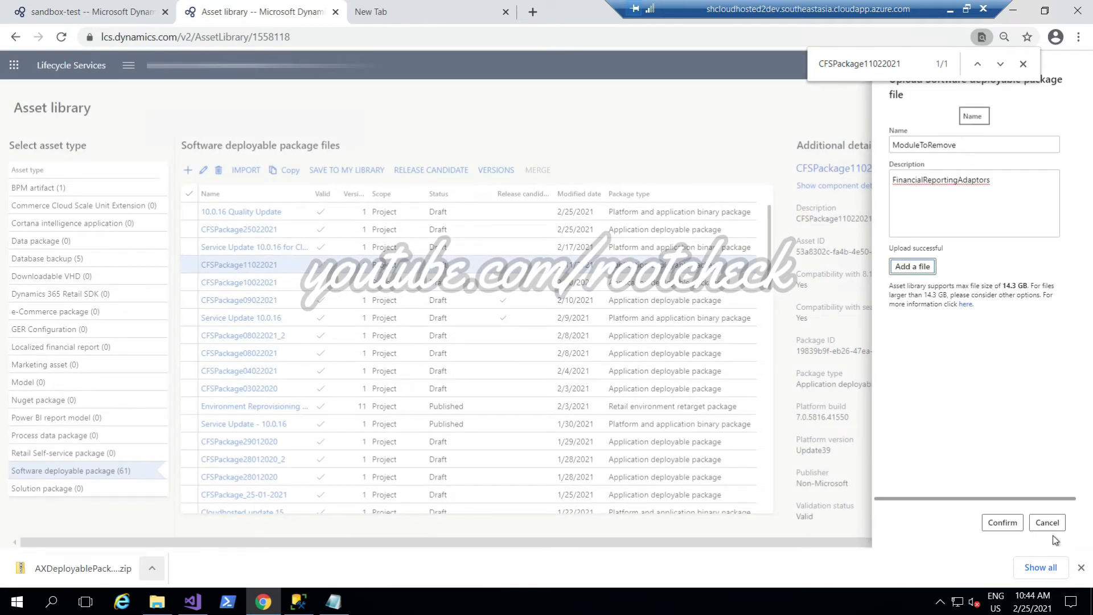
pyautogui.click(991, 522)
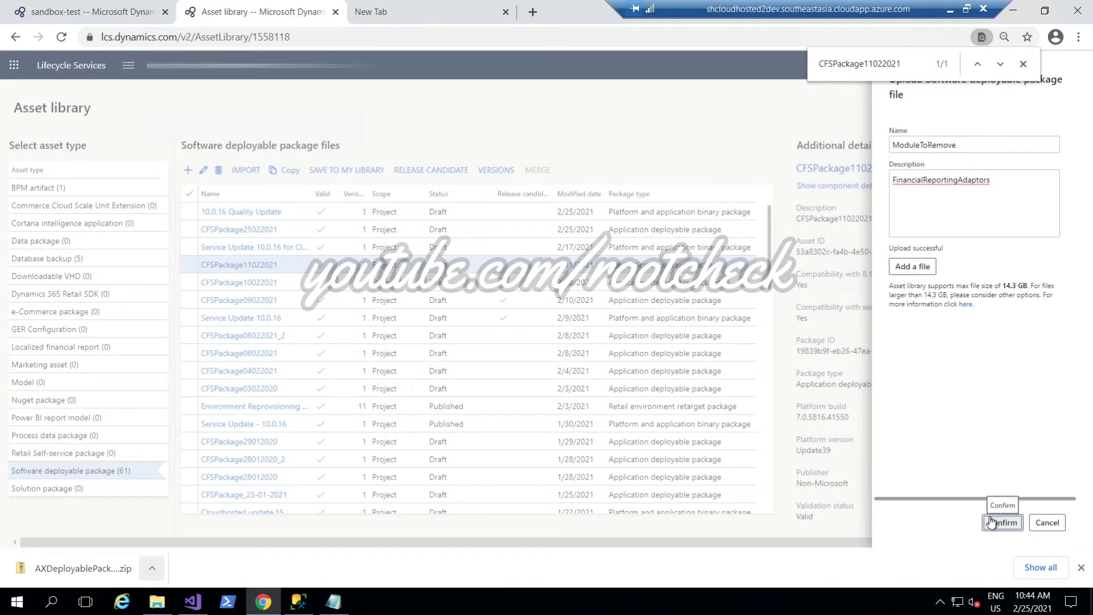
pyautogui.click(1081, 567)
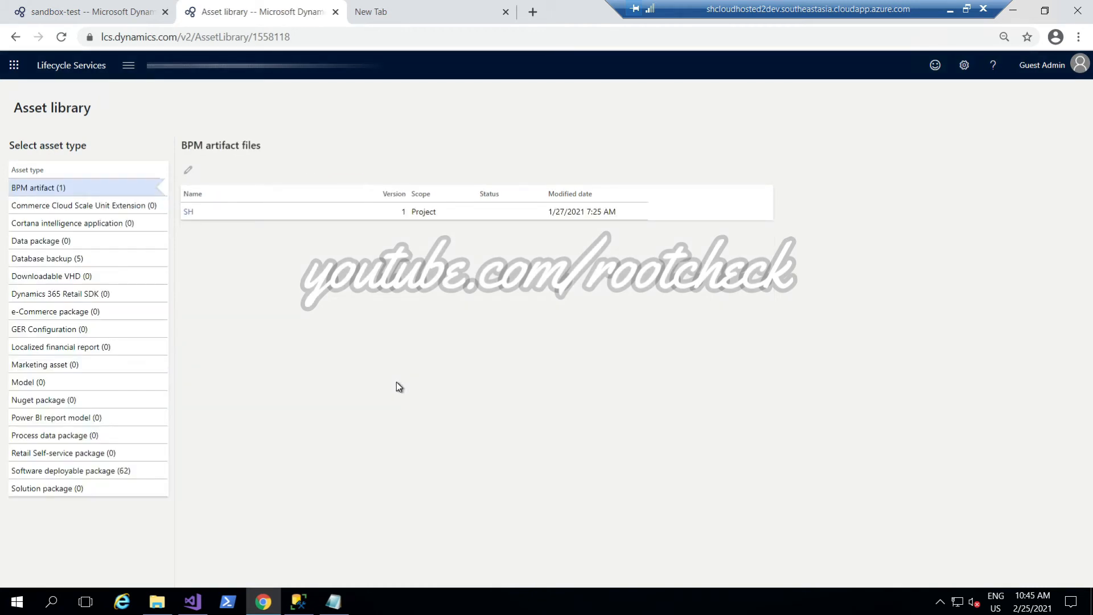
# Step: Check the uploaded package in the software deployable package list and refresh the sandbox-test environment's status
pyautogui.click(26, 470)
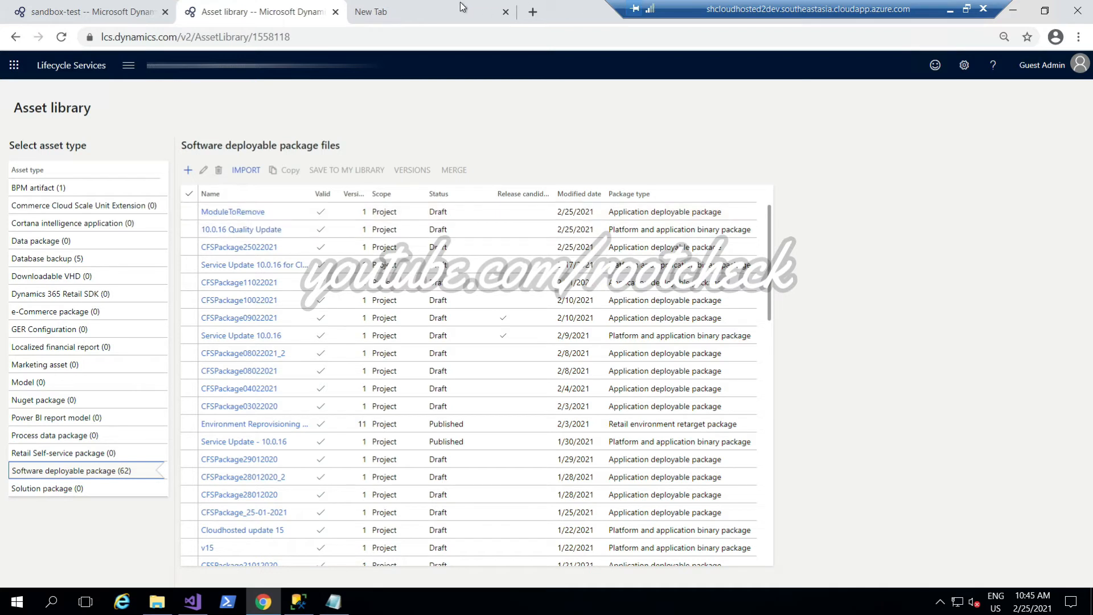
pyautogui.click(101, 14)
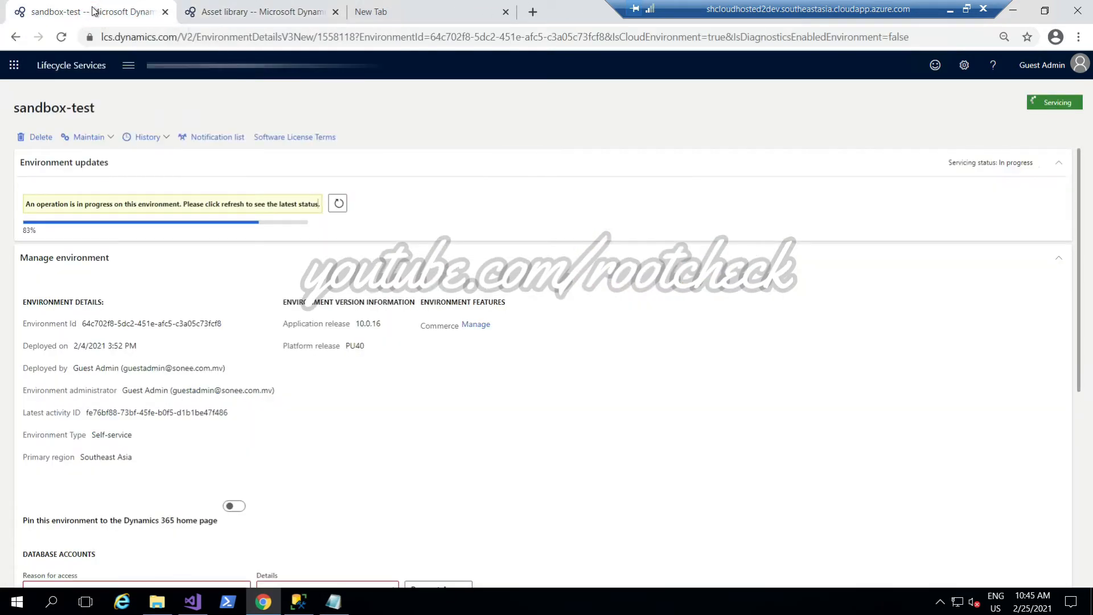
pyautogui.click(62, 38)
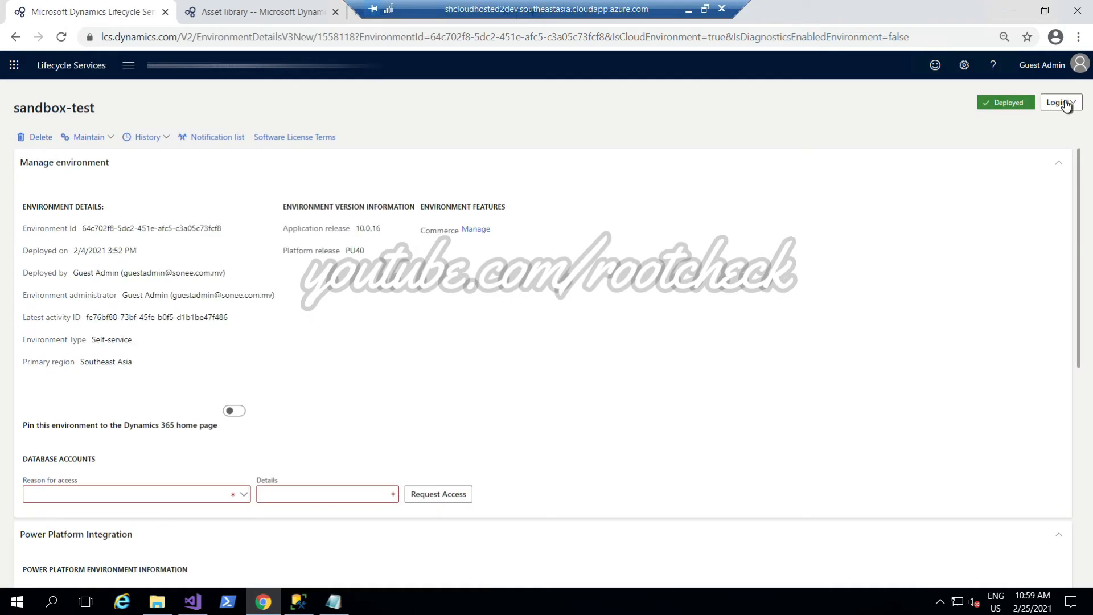
# Step: Log on to the Finance and Operations application of the sandbox-test environment
pyautogui.click(1065, 103)
pyautogui.click(1043, 118)
pyautogui.moveTo(512, 14); pyautogui.dragTo(674, 4)
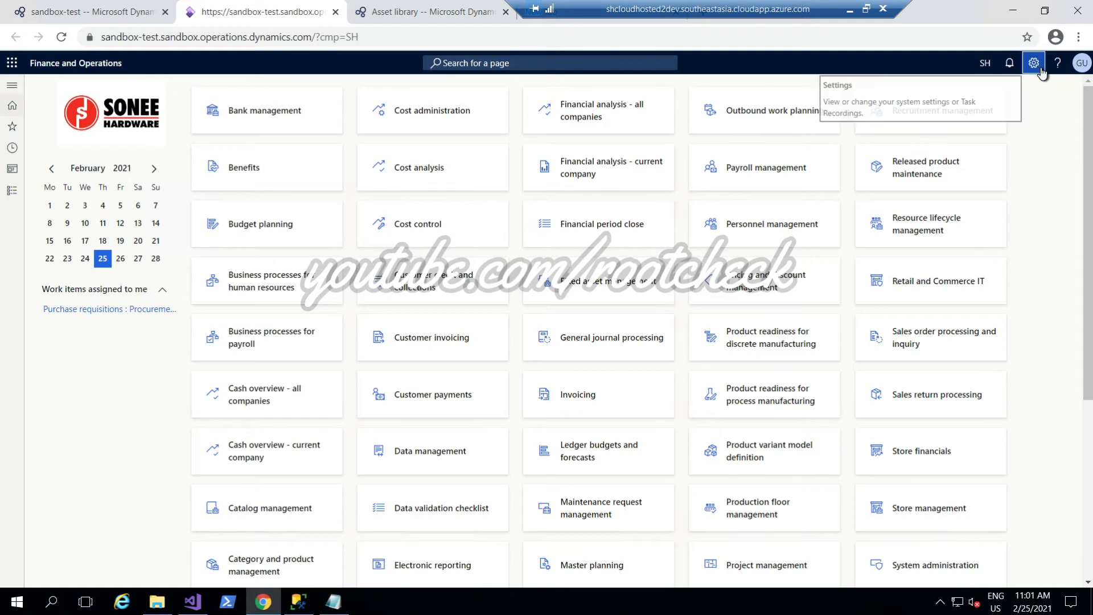
# Step: Look through the installed models in the application's version information for Financial Reporting Adaptors
pyautogui.click(1051, 68)
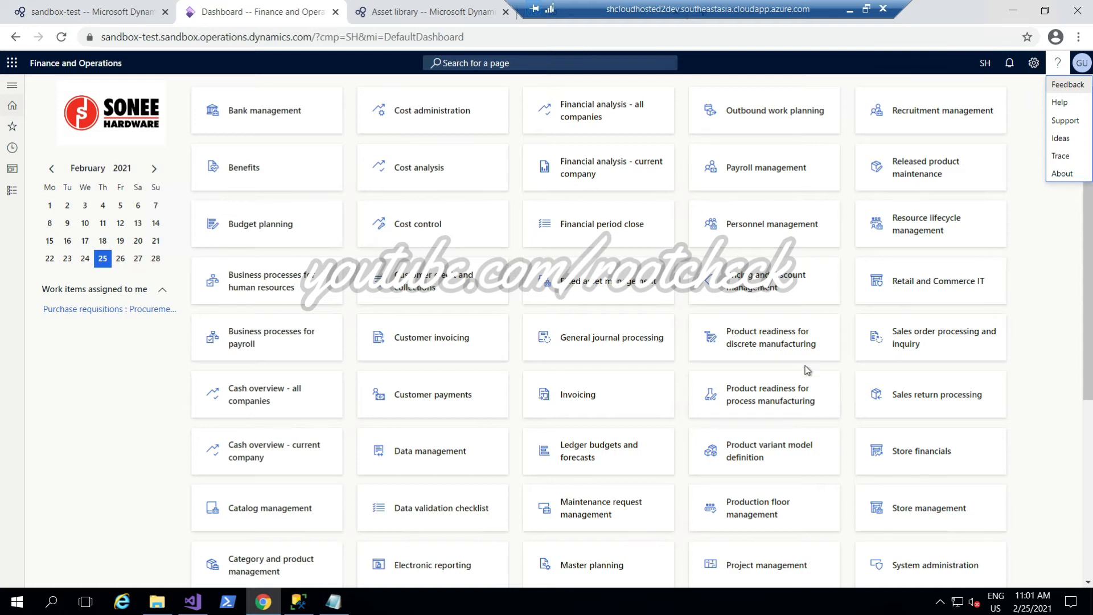
pyautogui.click(1056, 177)
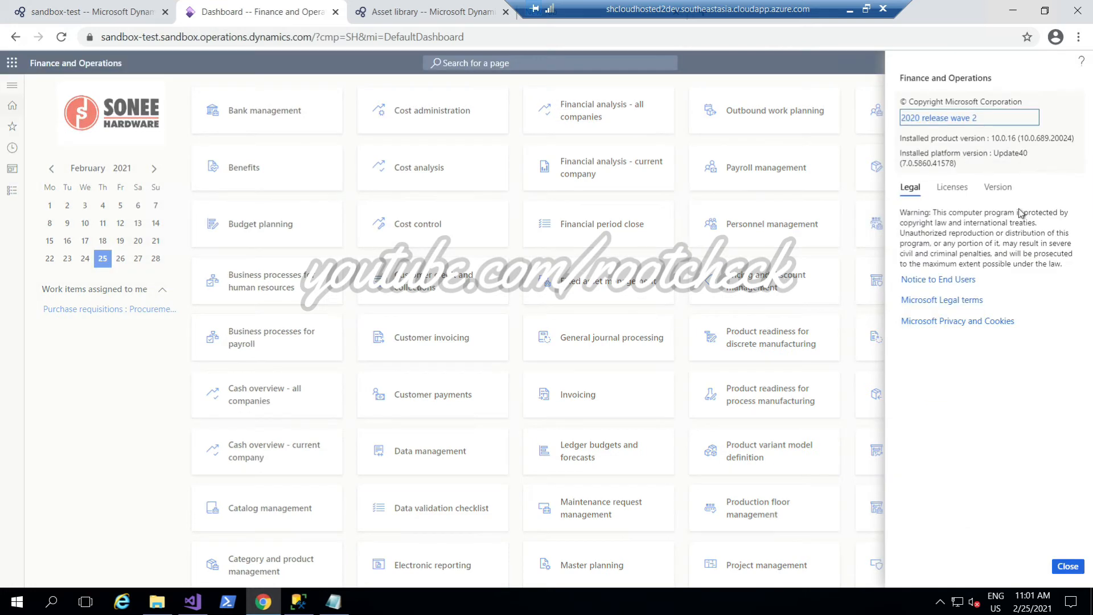
pyautogui.click(962, 193)
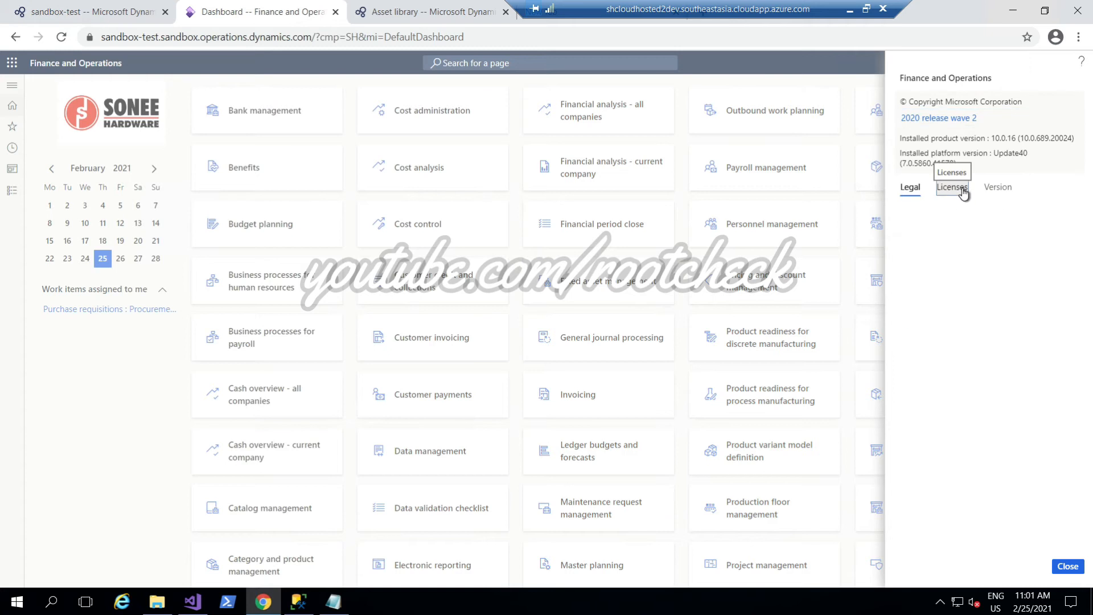
pyautogui.click(989, 190)
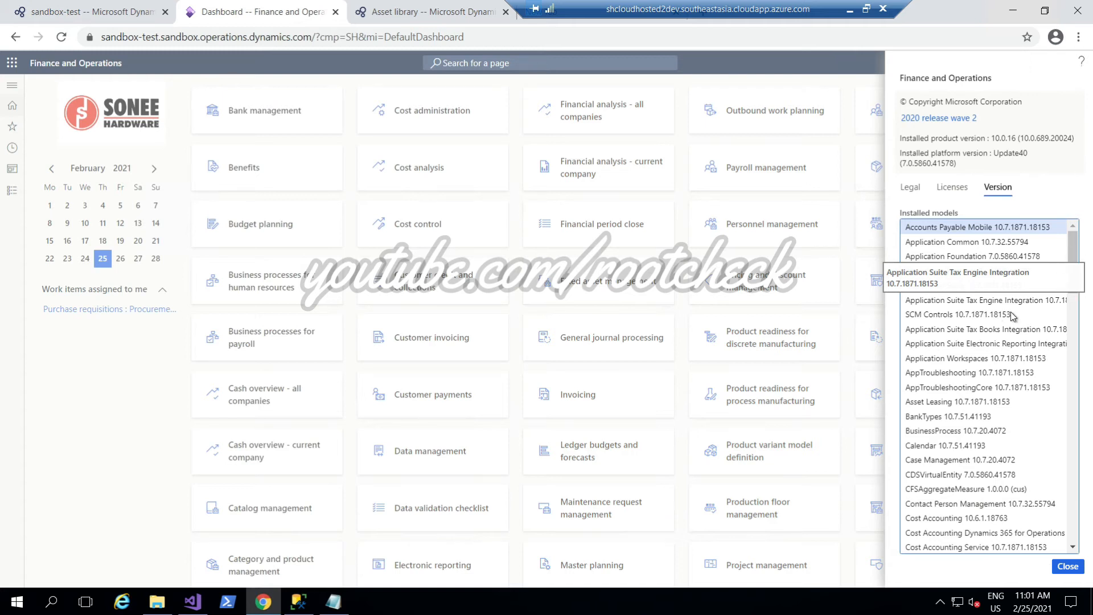
pyautogui.scroll(-4, 993, 290)
pyautogui.scroll(-9, 978, 419)
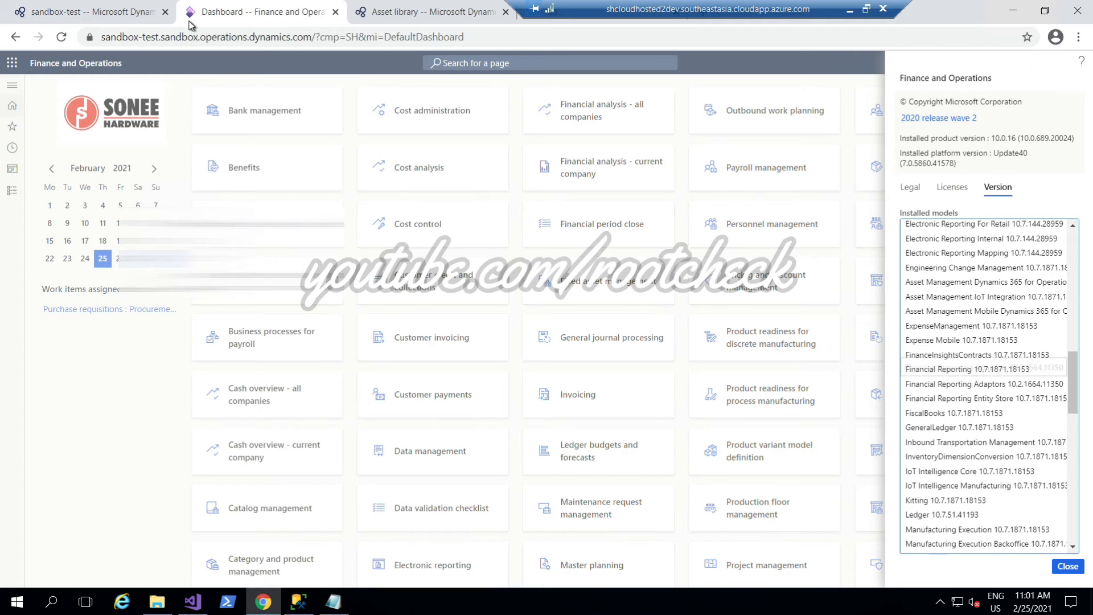
# Step: Return to the sandbox-test environment page in Lifecycle Services and start applying an update to the environment
pyautogui.click(34, 11)
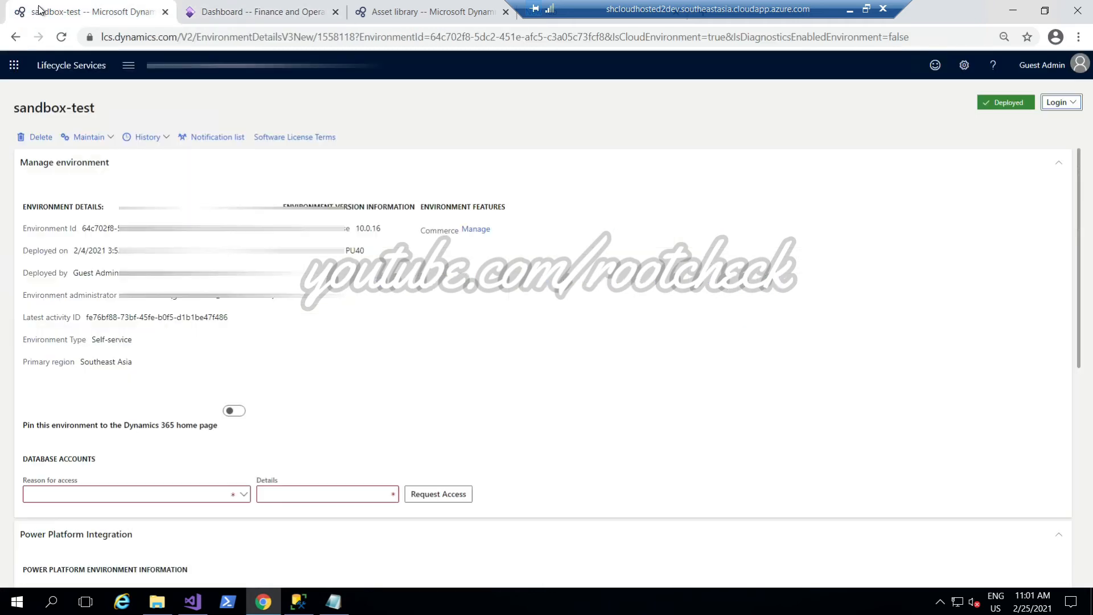
pyautogui.click(106, 141)
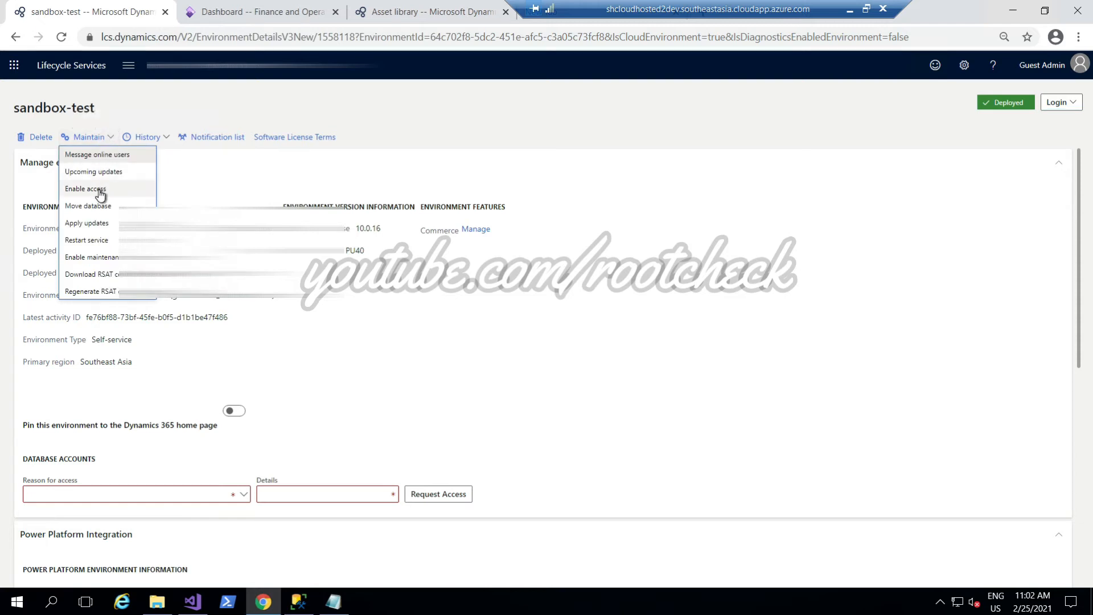
pyautogui.click(652, 304)
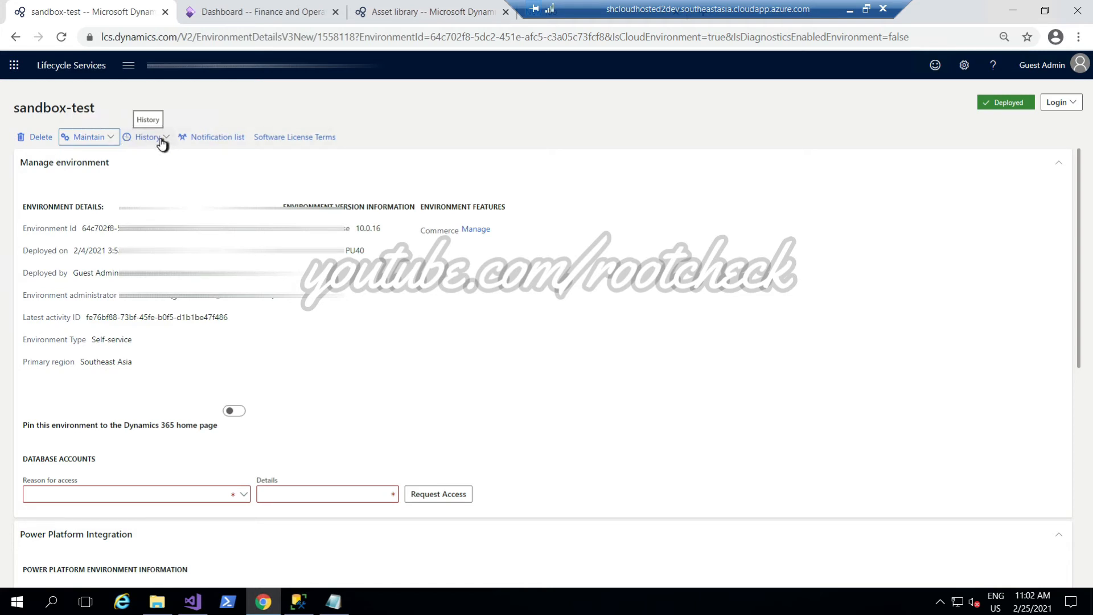
pyautogui.click(111, 140)
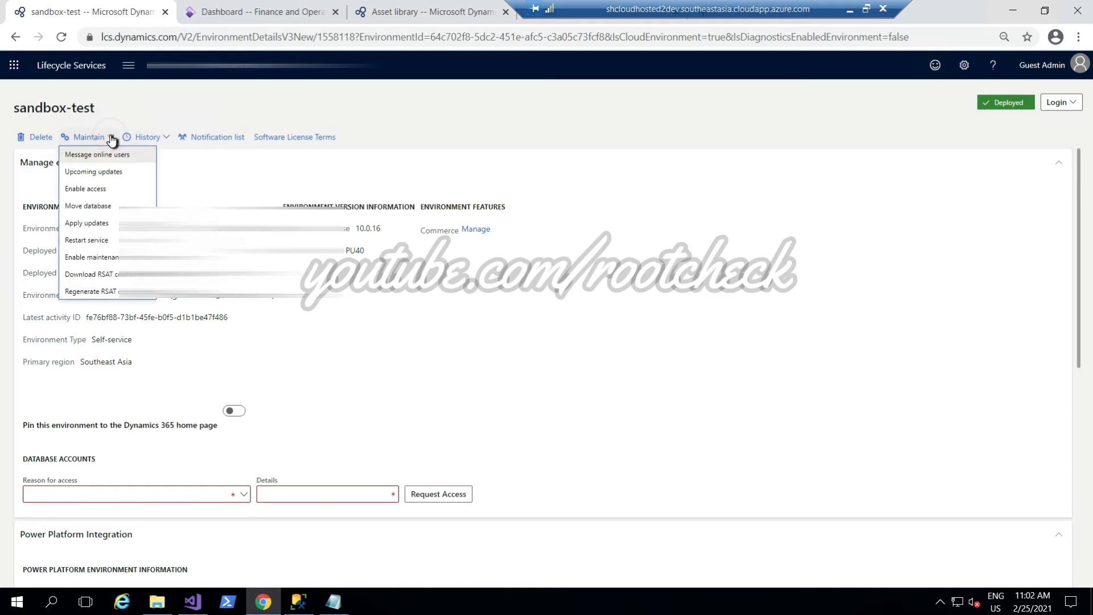
pyautogui.click(101, 224)
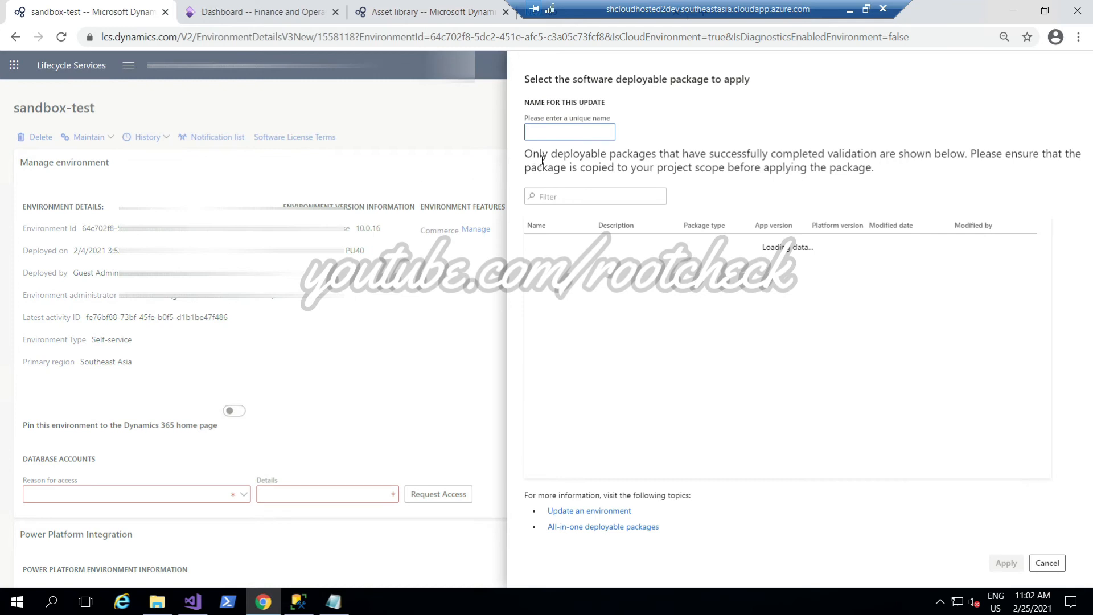
# Step: Name the update RemoveModelFinancialReportingAdaptor
pyautogui.write('remove')
pyautogui.hotkey('ctrl', 'a')
pyautogui.write('RemoveModel')
pyautogui.write('Fin')
pyautogui.press('BackSpace')
pyautogui.press('BackSpace')
pyautogui.write('inancialReportingAdaptor')
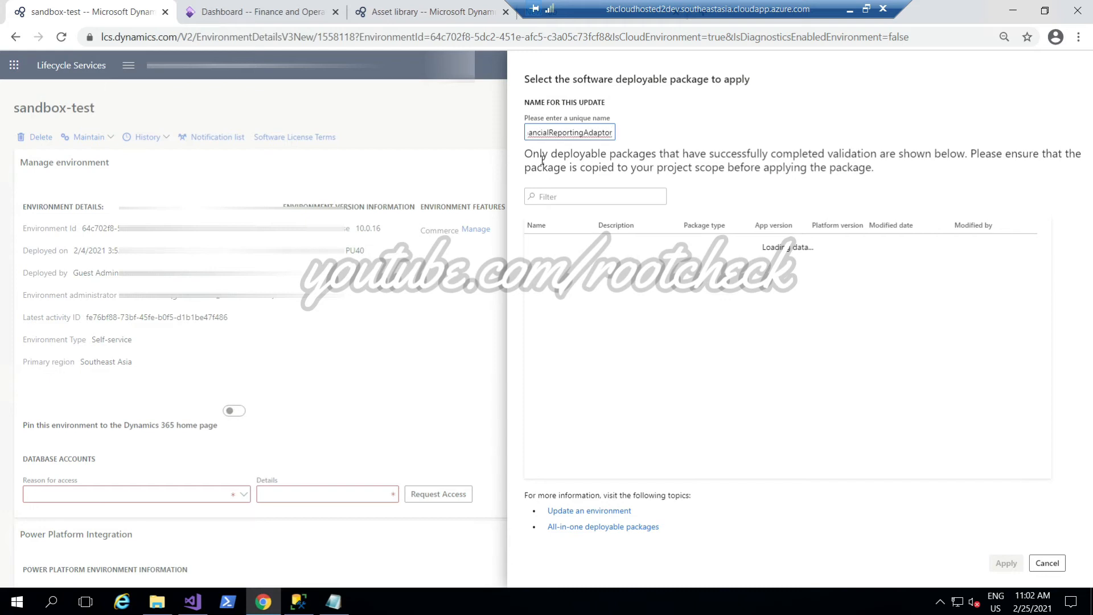
pyautogui.press('Tab')
pyautogui.press('Tab')
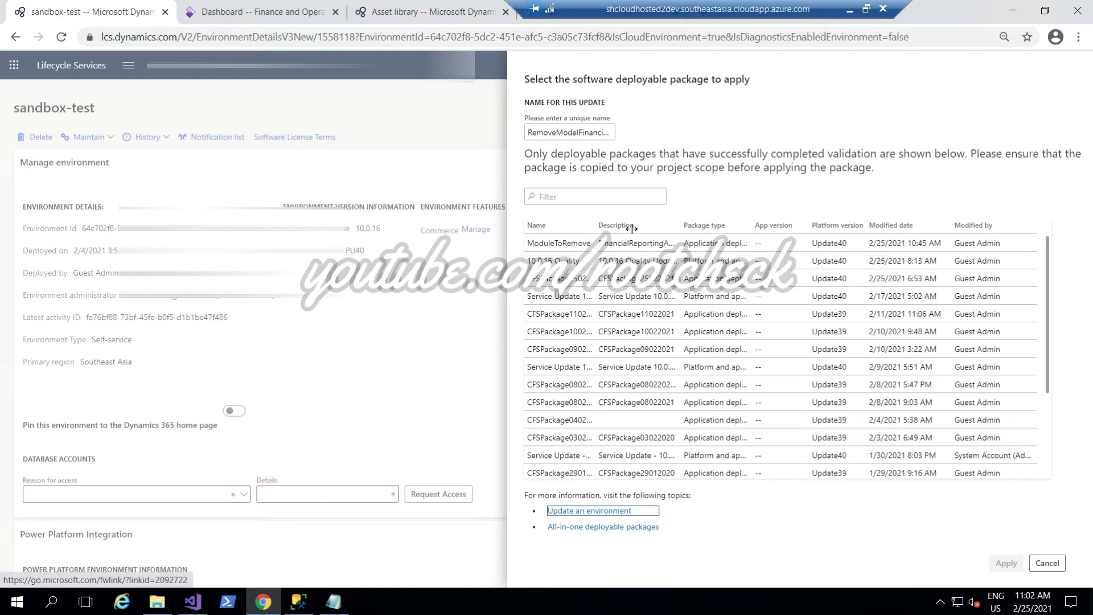
# Step: Widen the package list's Name column and try selecting ModuleToRemove and other packages for the update
pyautogui.doubleClick(597, 239)
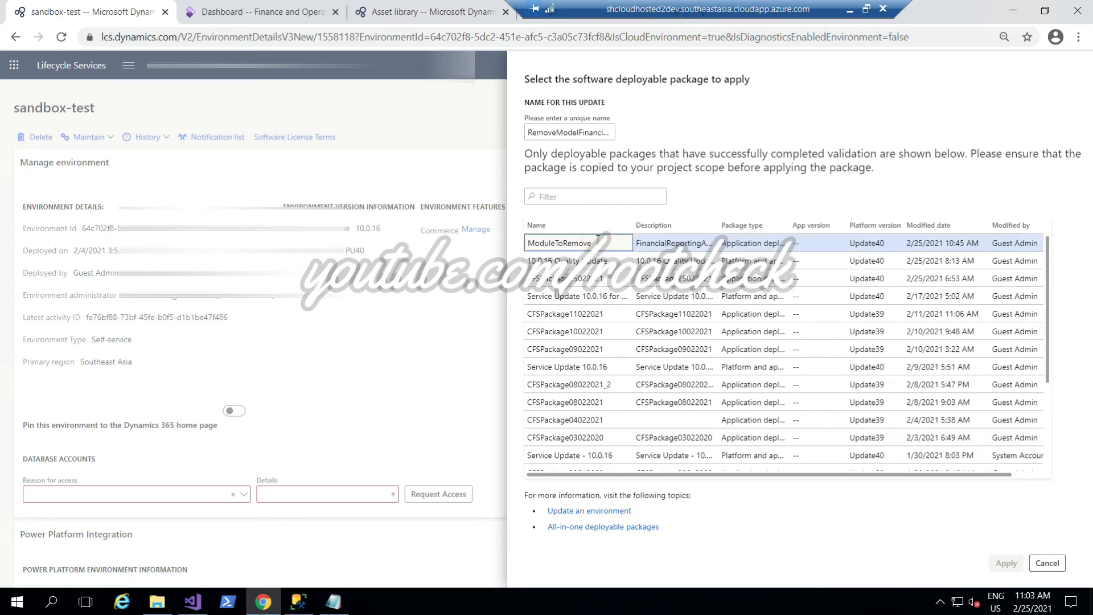
pyautogui.click(739, 243)
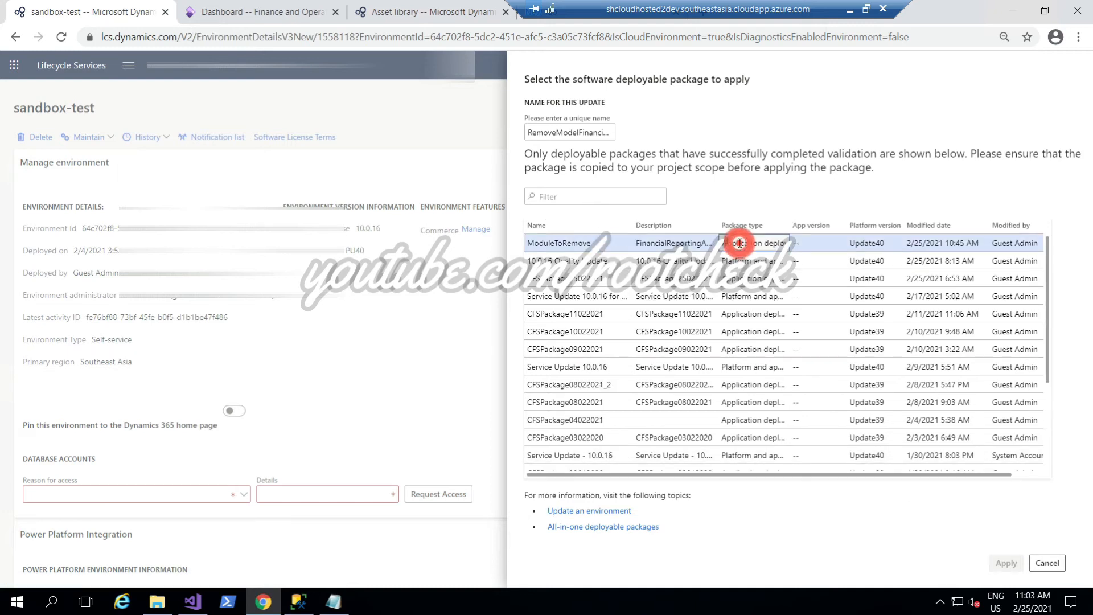
pyautogui.click(802, 241)
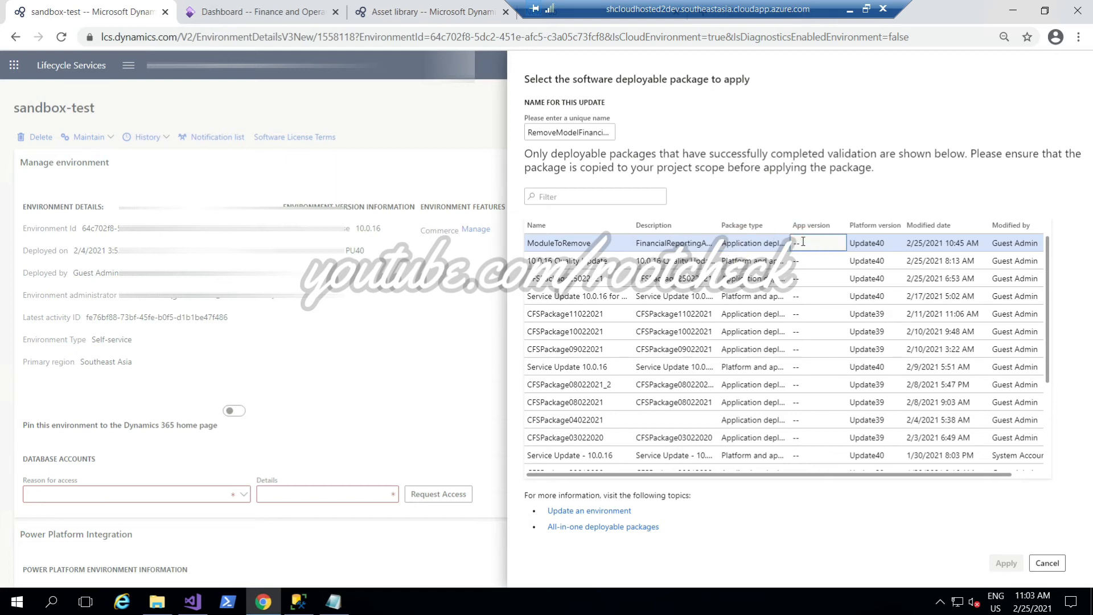
pyautogui.click(740, 260)
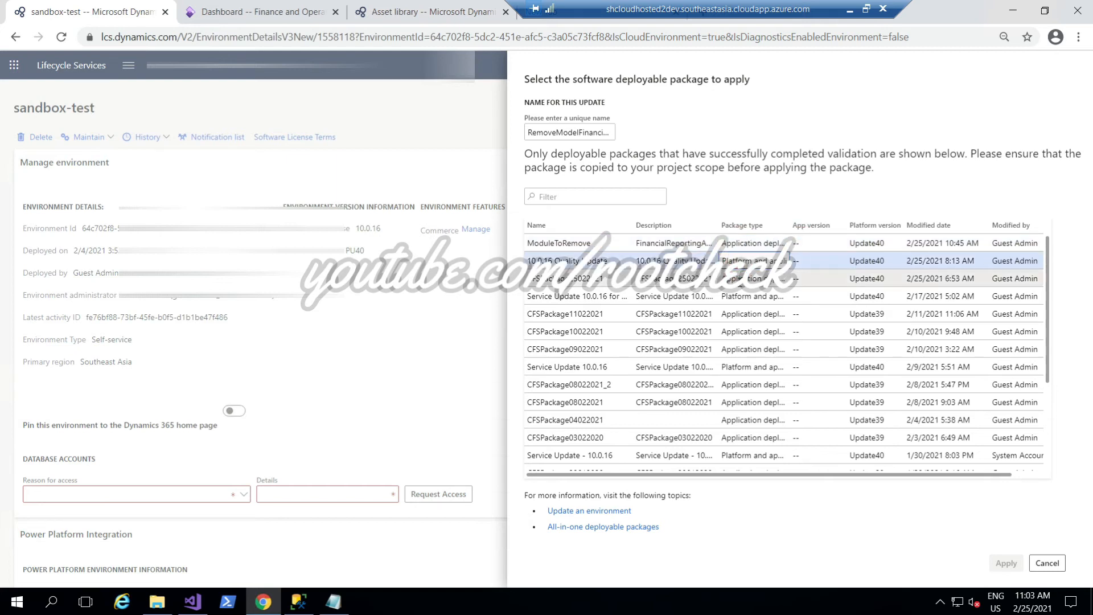
pyautogui.click(712, 243)
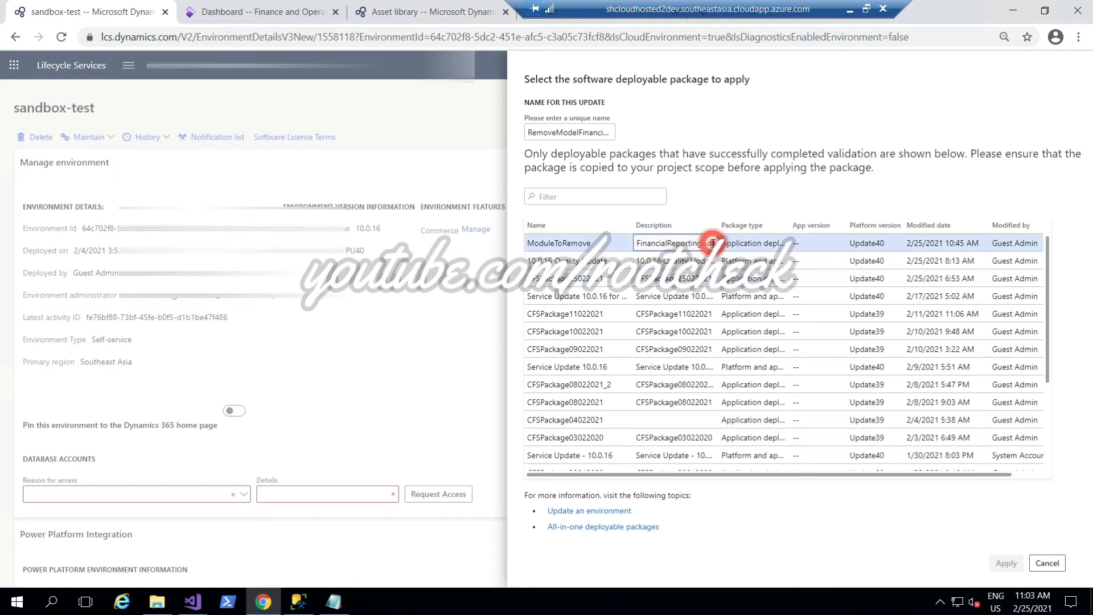
pyautogui.click(654, 277)
pyautogui.click(573, 135)
pyautogui.press('Tab')
pyautogui.click(617, 243)
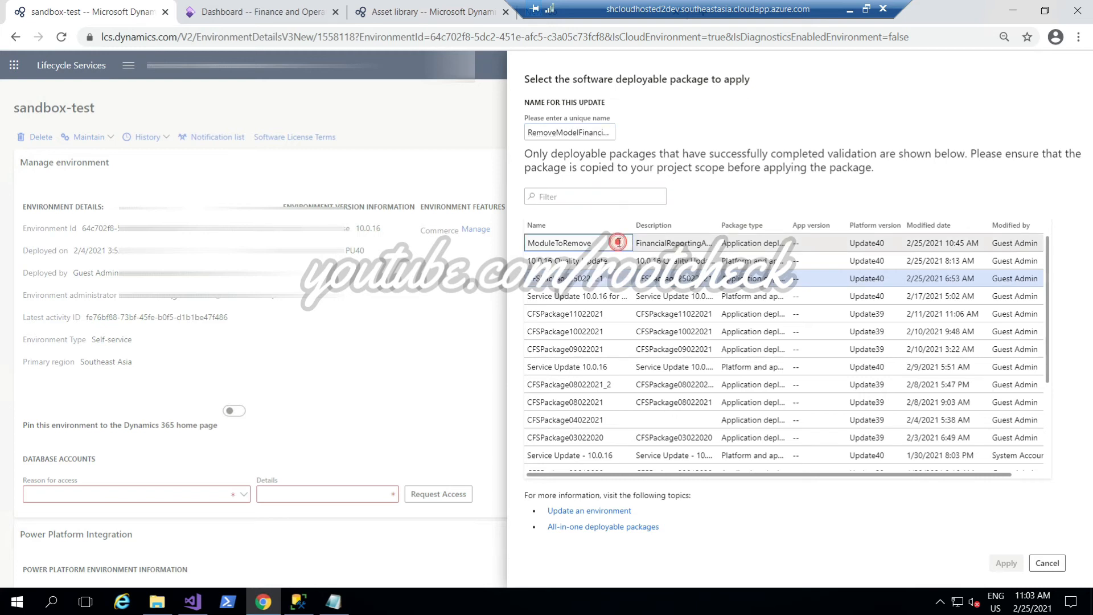
pyautogui.click(627, 296)
# Step: Replace the update's name with RemoveModel
pyautogui.doubleClick(561, 133)
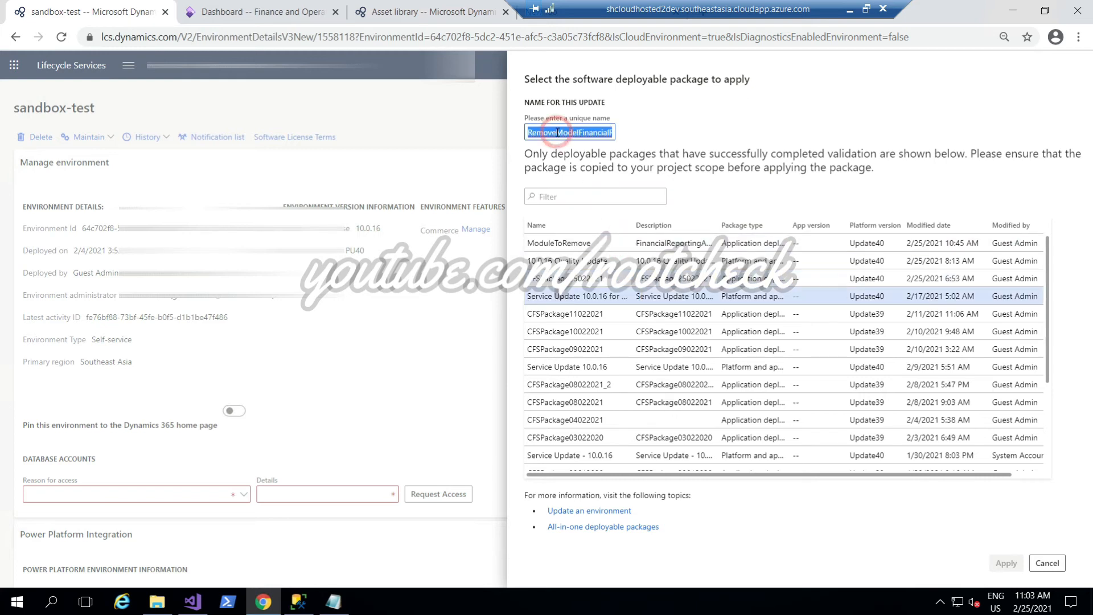
pyautogui.write('RemoveMode')
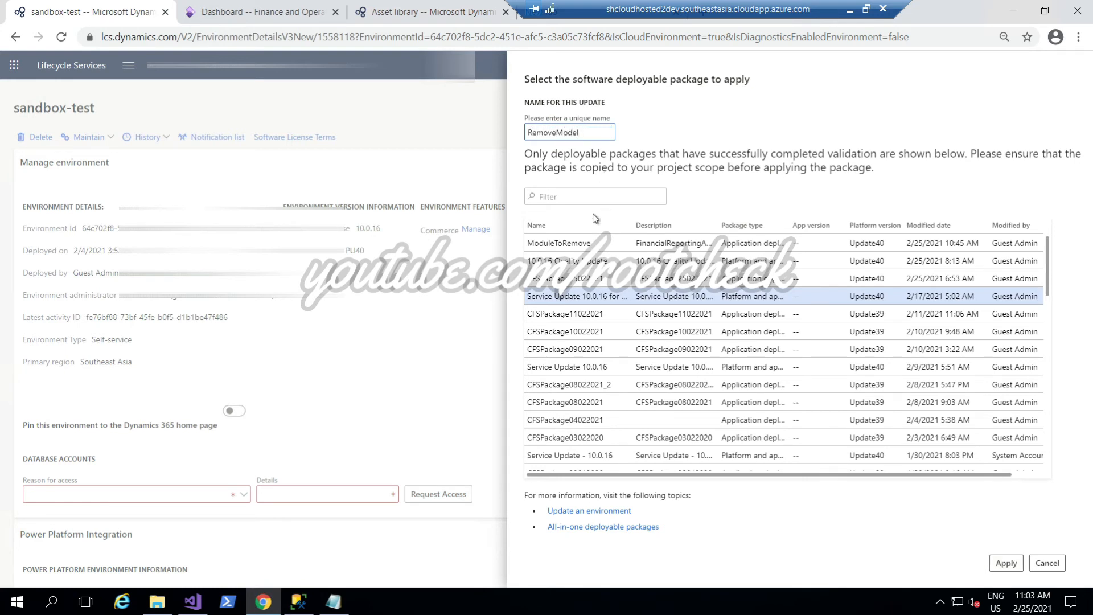
# Step: Apply the ModuleToRemove package to sandbox-test and approve deleting the missing modules by entering "confirm"
pyautogui.click(568, 244)
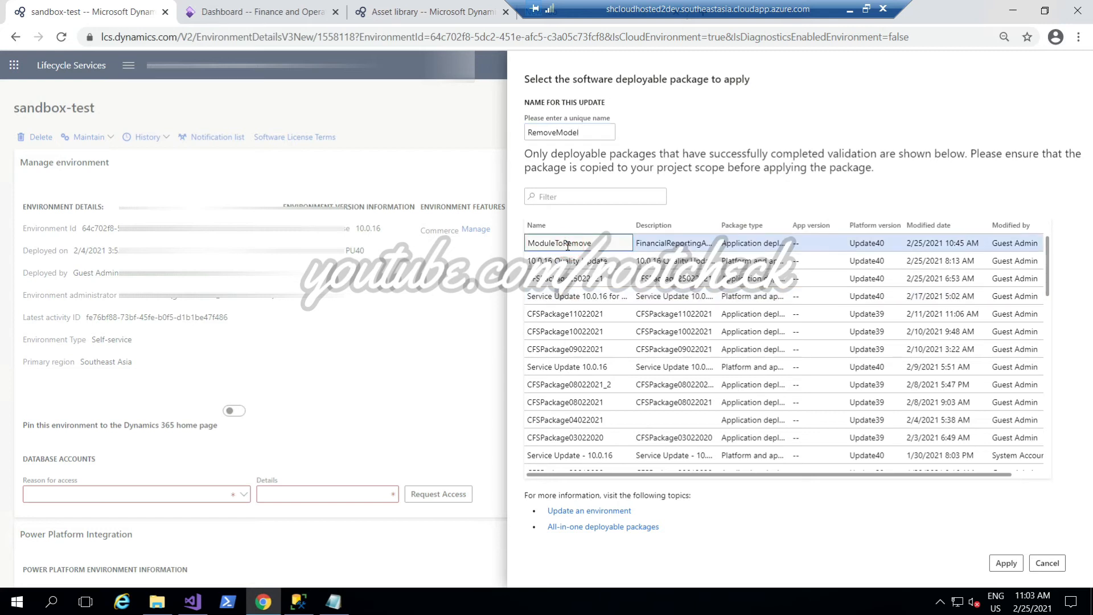
pyautogui.click(1005, 562)
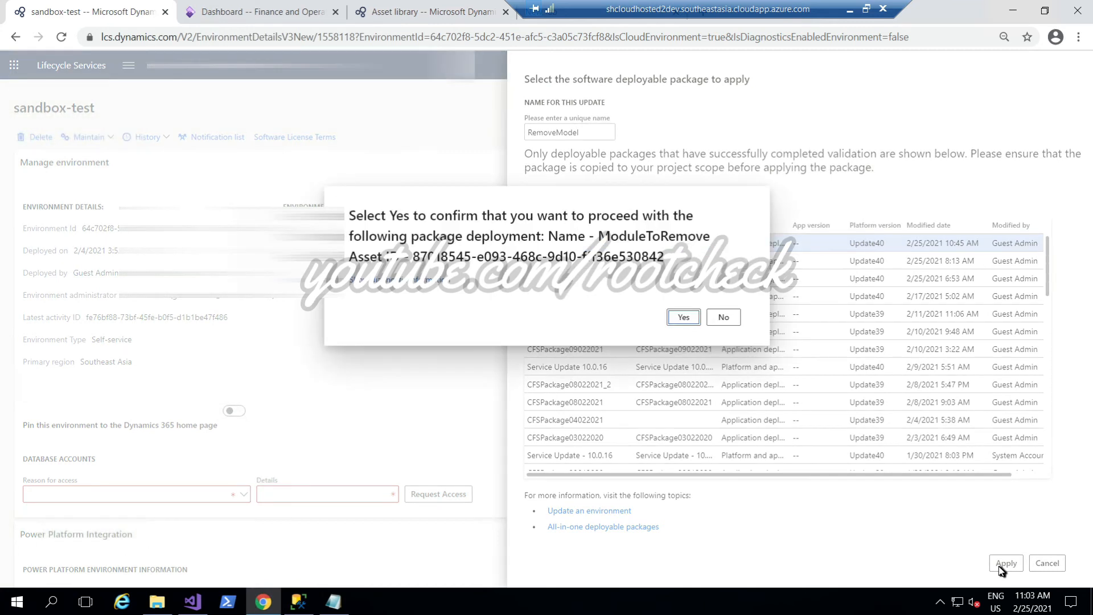
pyautogui.click(686, 316)
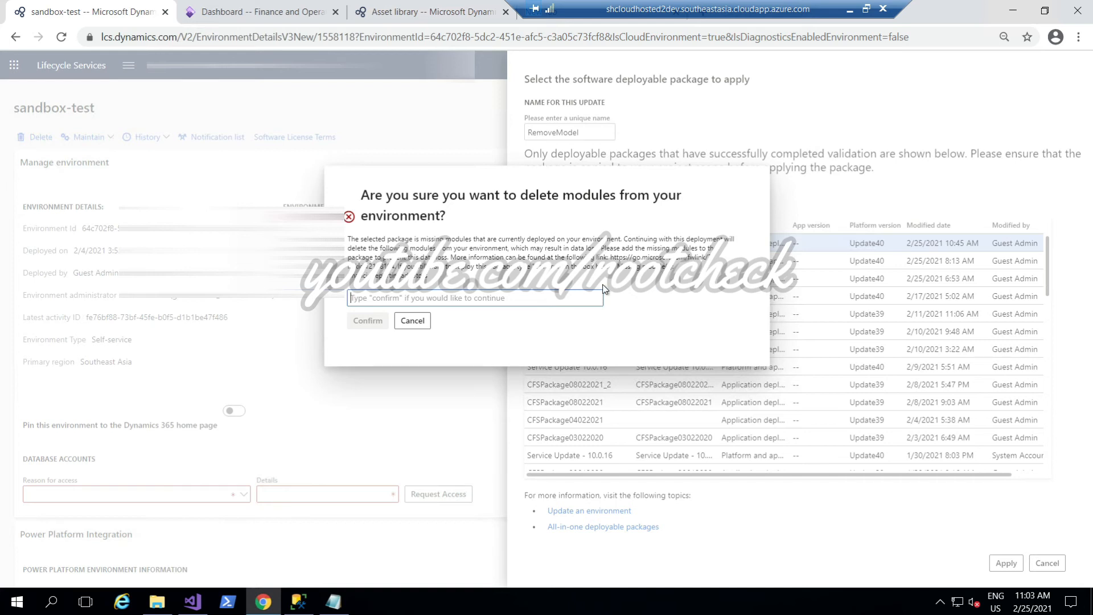
pyautogui.write('con')
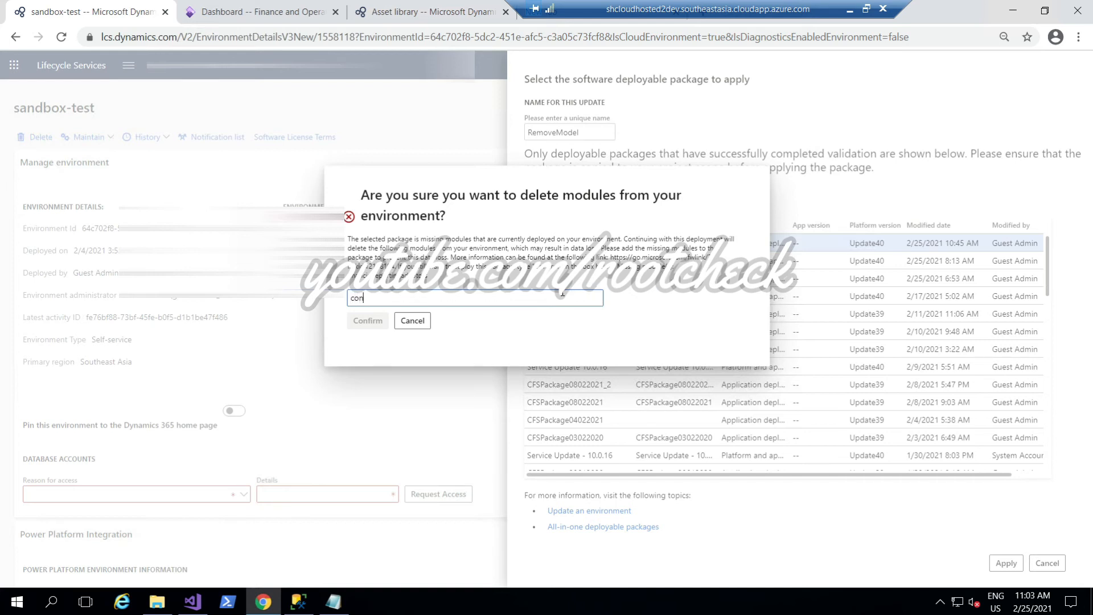
pyautogui.write('firm')
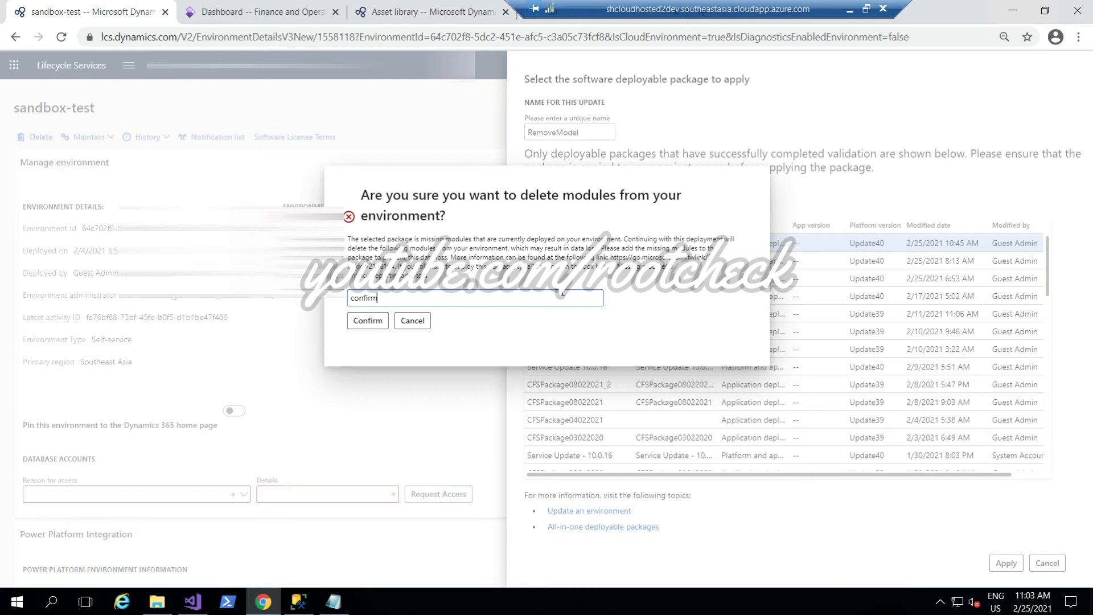
pyautogui.click(361, 320)
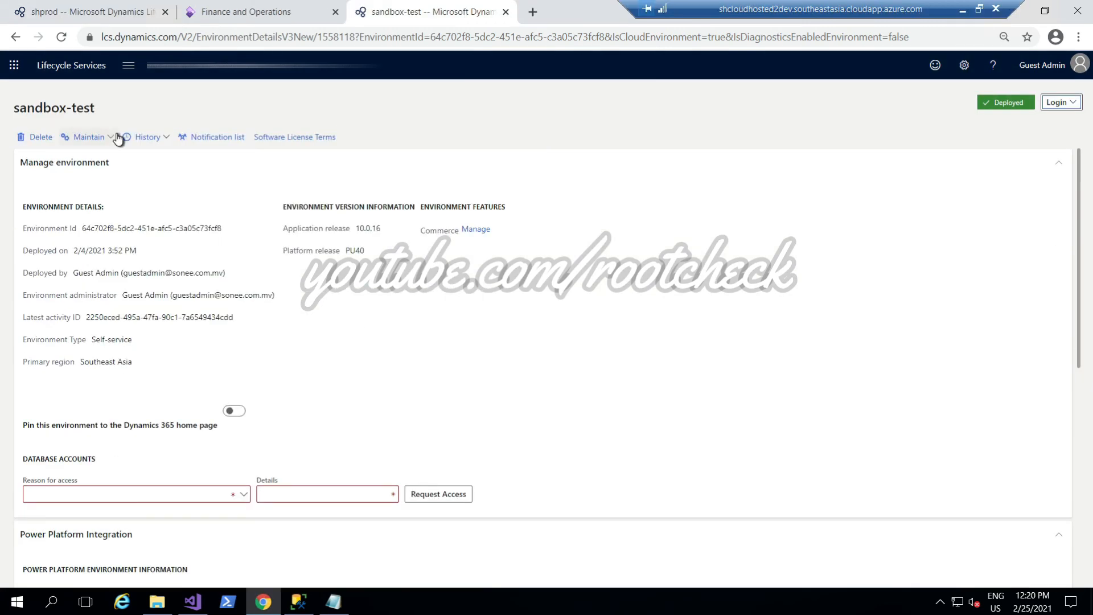
# Step: Open the sandbox-test environment's change history and duplicate its browser tab
pyautogui.click(132, 136)
pyautogui.click(151, 156)
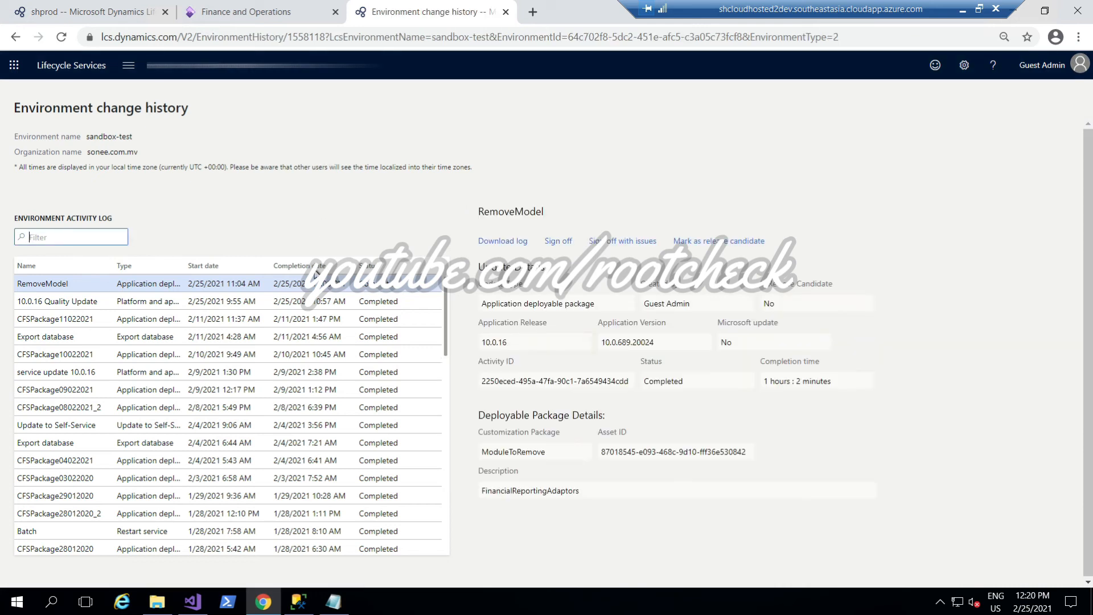
pyautogui.rightClick(443, 4)
pyautogui.click(488, 84)
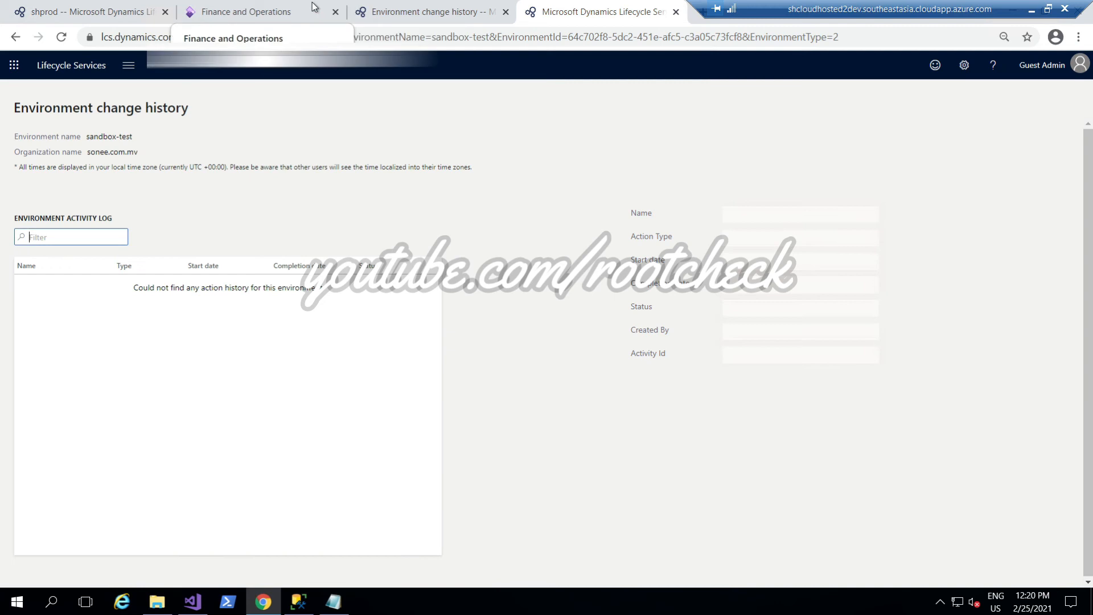
# Step: Reload the sandbox-test Finance and Operations site and check its installed models list for the removed FinancialReportingAdaptors model
pyautogui.click(221, 21)
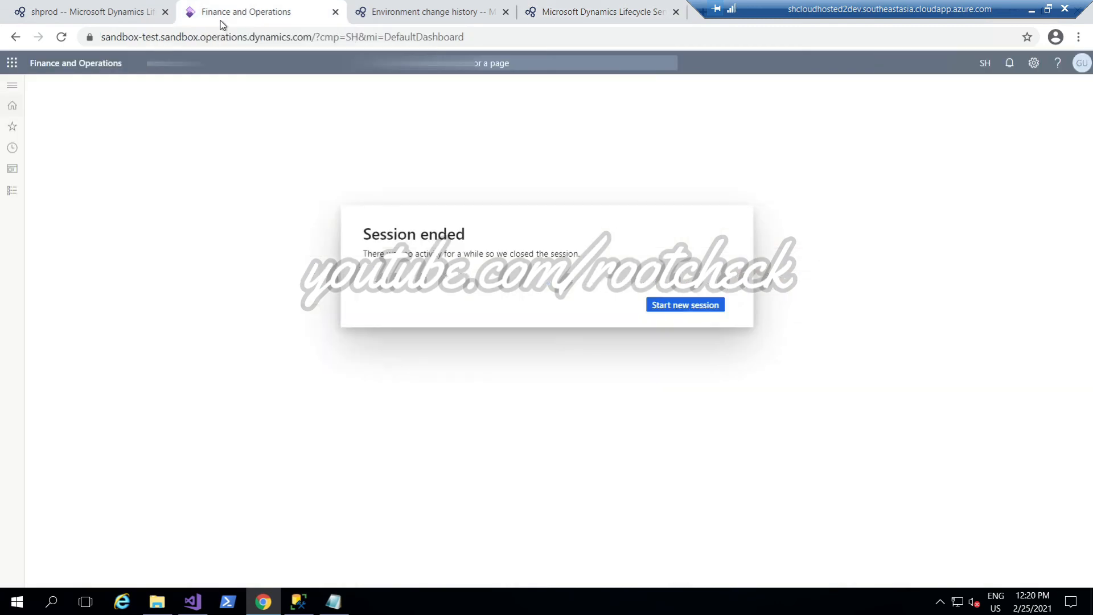
pyautogui.click(61, 37)
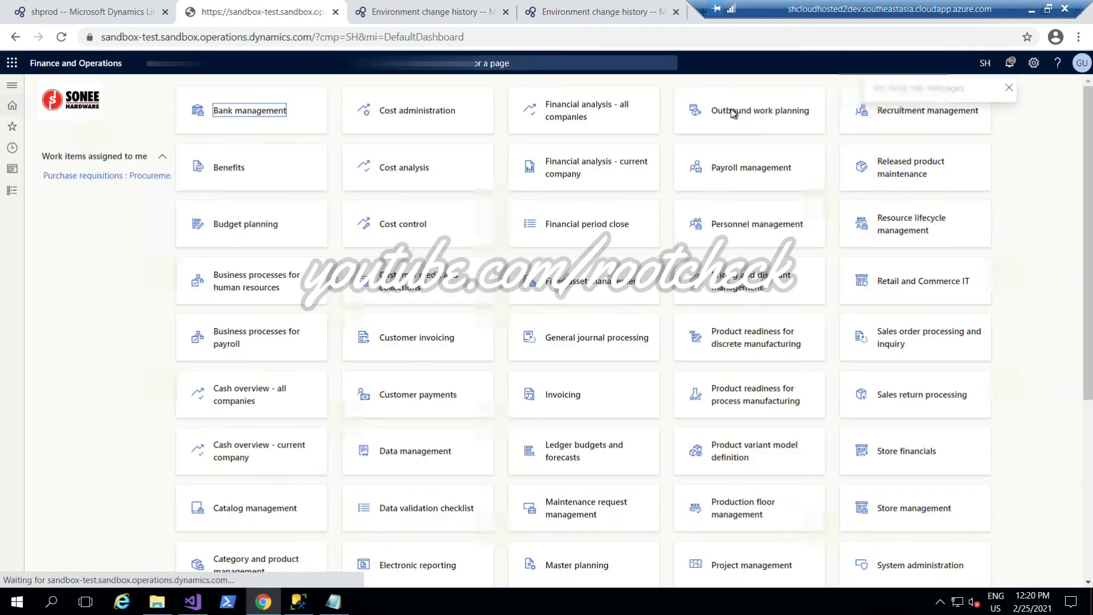
pyautogui.click(1062, 67)
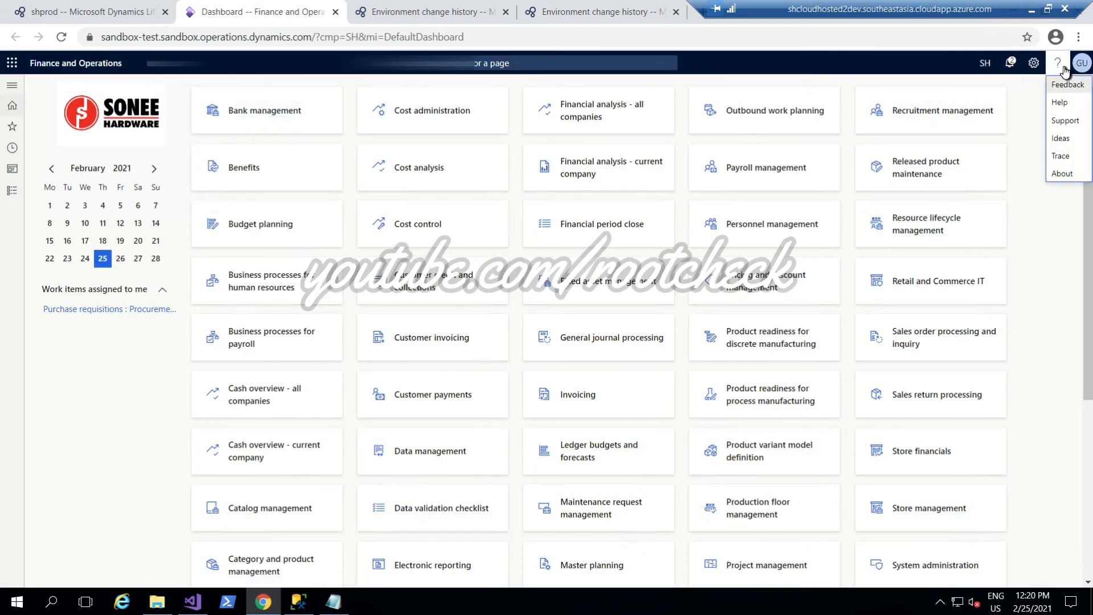
pyautogui.click(1073, 173)
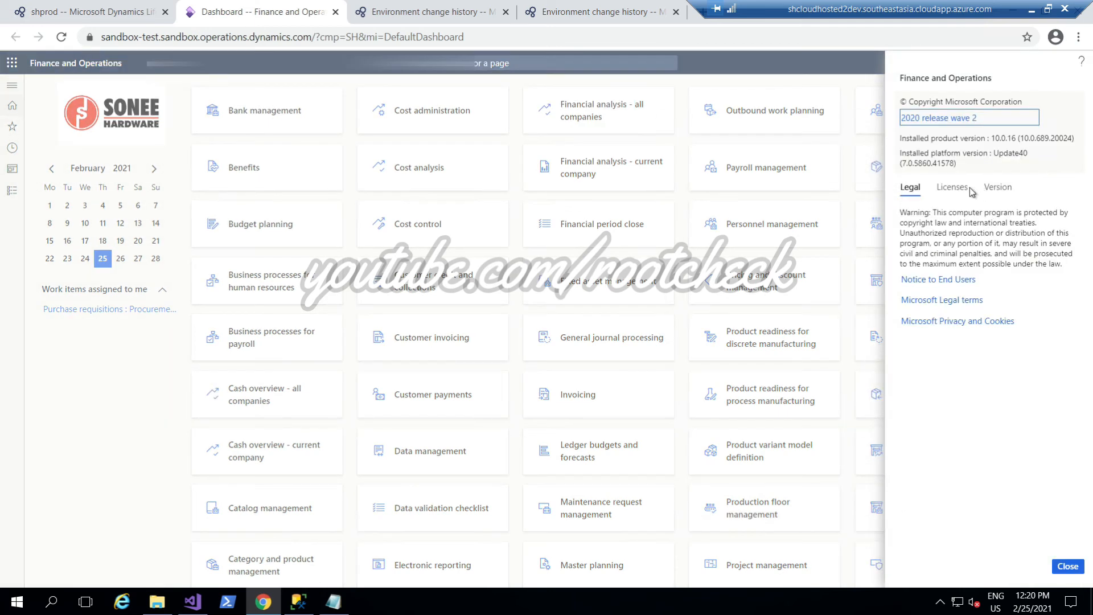
pyautogui.click(1006, 190)
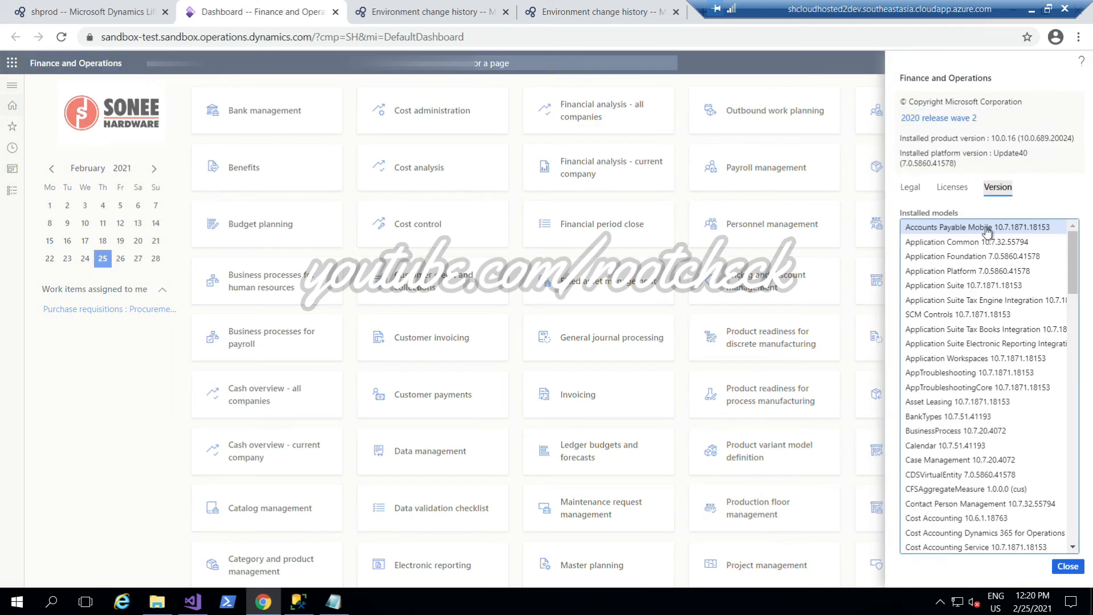
pyautogui.scroll(-1, 977, 263)
pyautogui.scroll(-5, 977, 263)
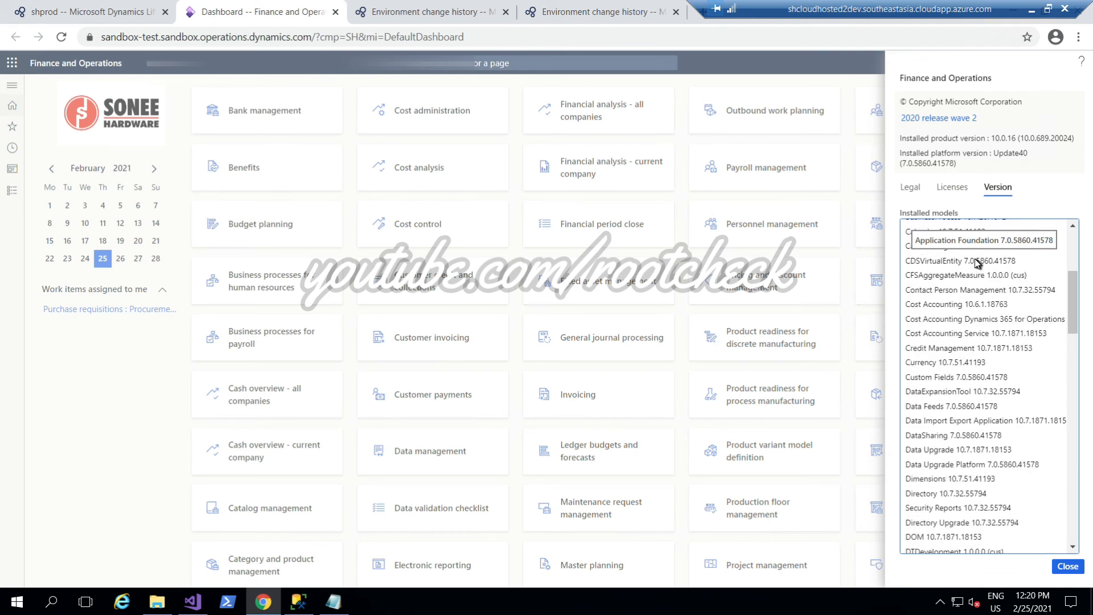
pyautogui.scroll(-8, 977, 263)
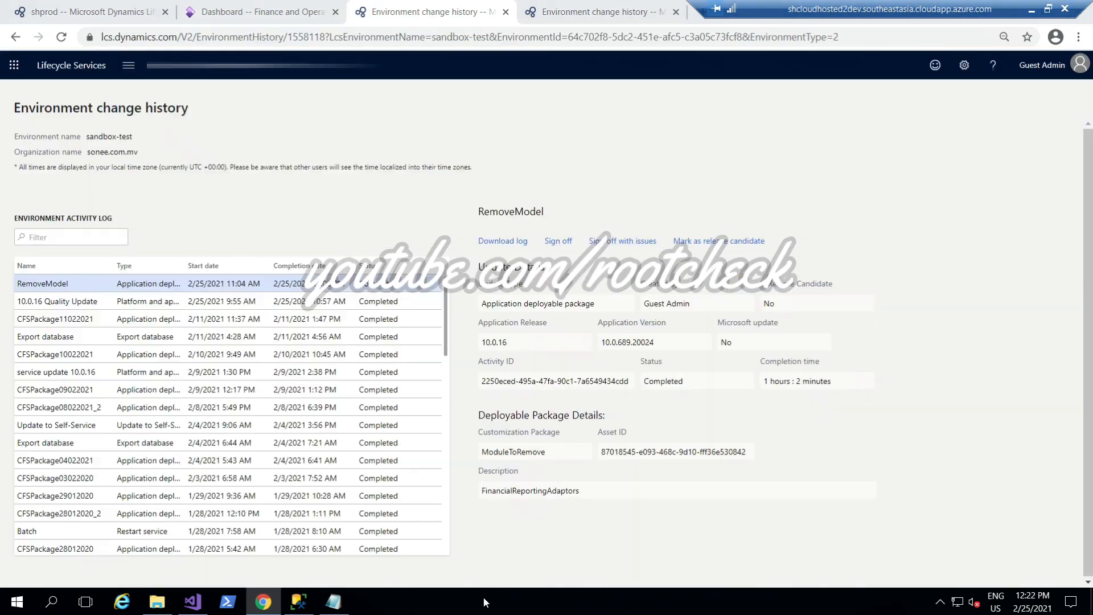
# Step: Mark the RemoveModel update in sandbox-test's change history as a release candidate and confirm
pyautogui.click(722, 242)
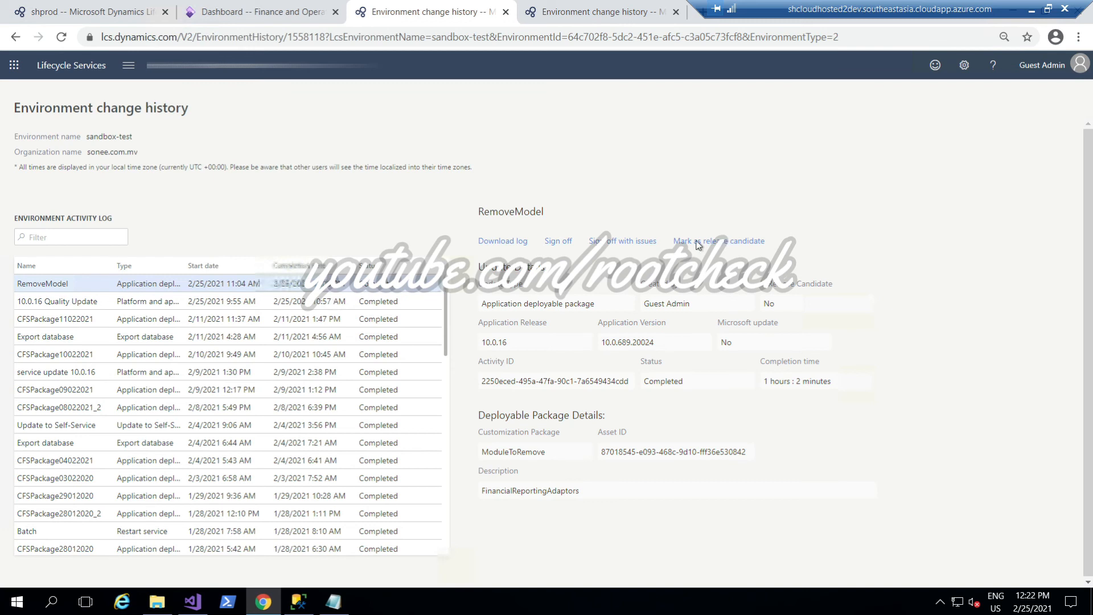
pyautogui.click(674, 315)
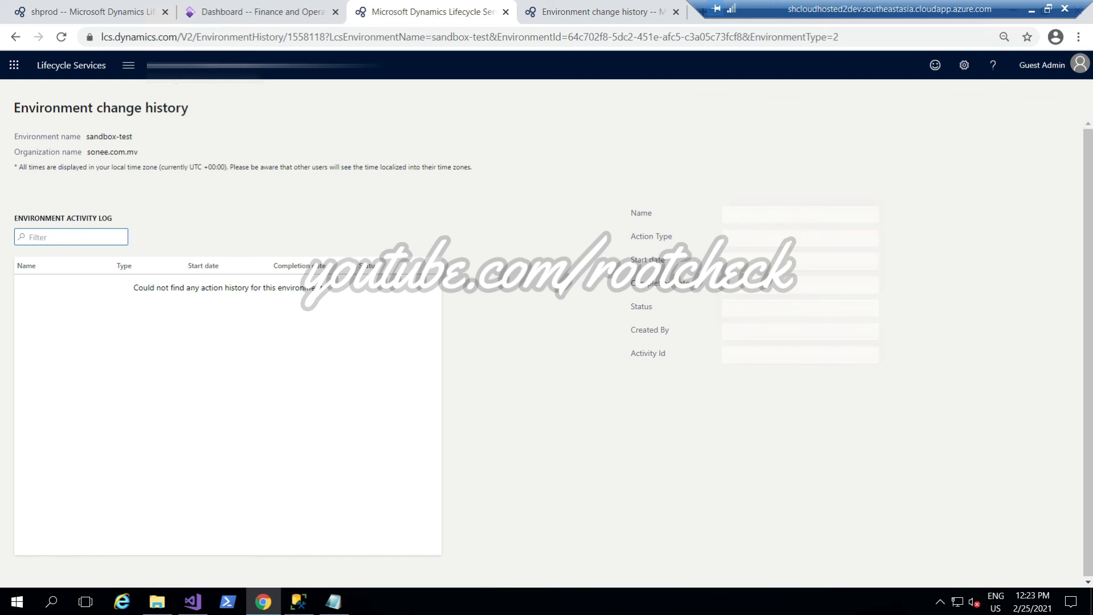
# Step: Go back to the implementation project, open the production environment's full details and start updating that environment
pyautogui.click(228, 65)
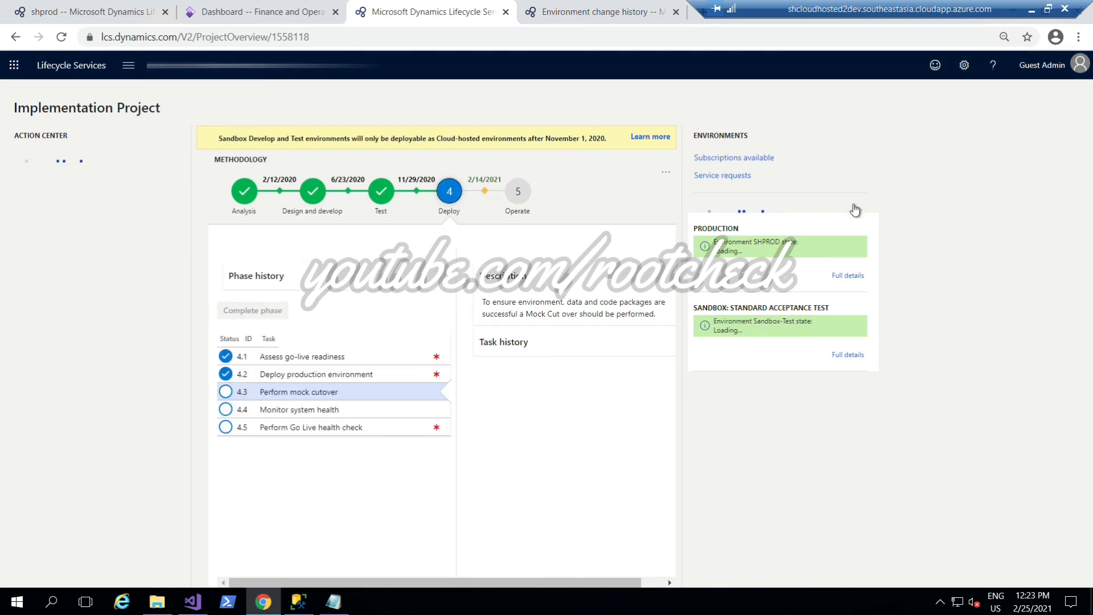
pyautogui.click(846, 275)
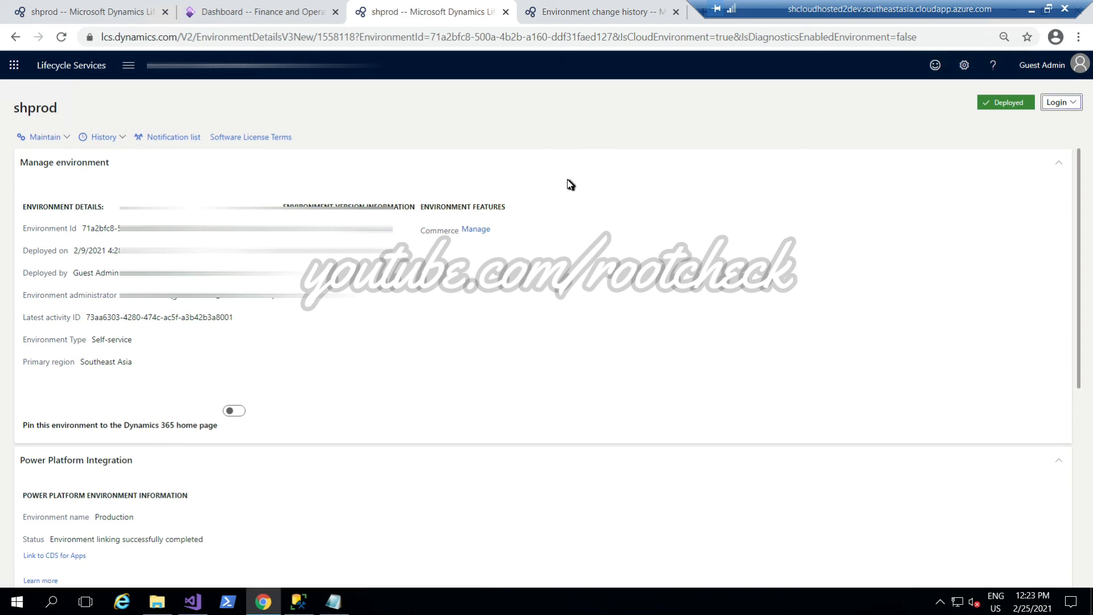
pyautogui.click(63, 139)
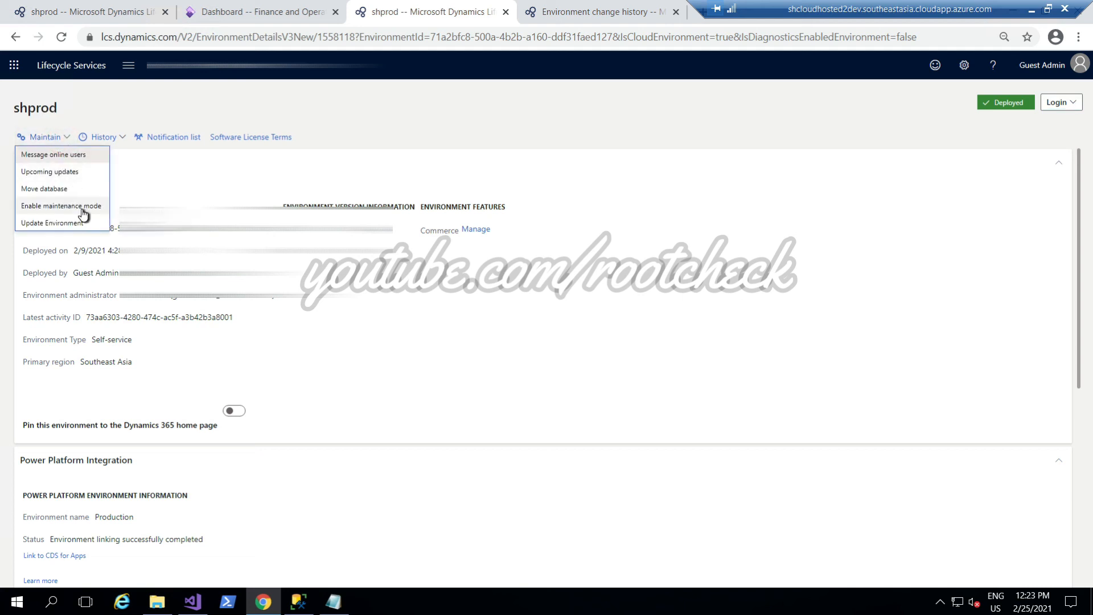
pyautogui.click(69, 225)
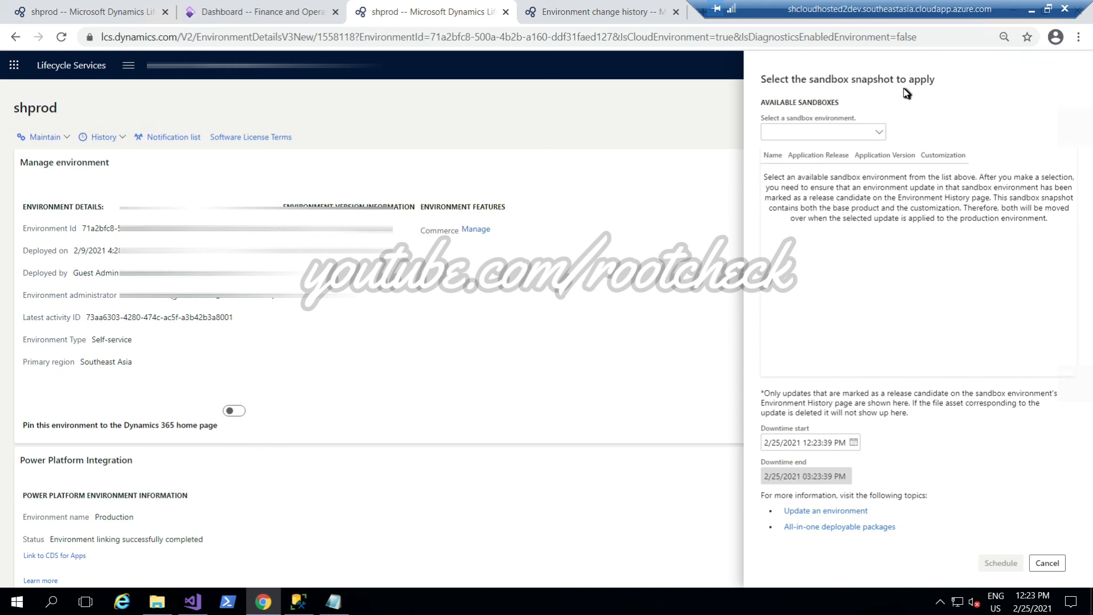
# Step: Schedule the RemoveModel snapshot from Sandbox-Test for shprod and confirm the production environment update
pyautogui.click(879, 132)
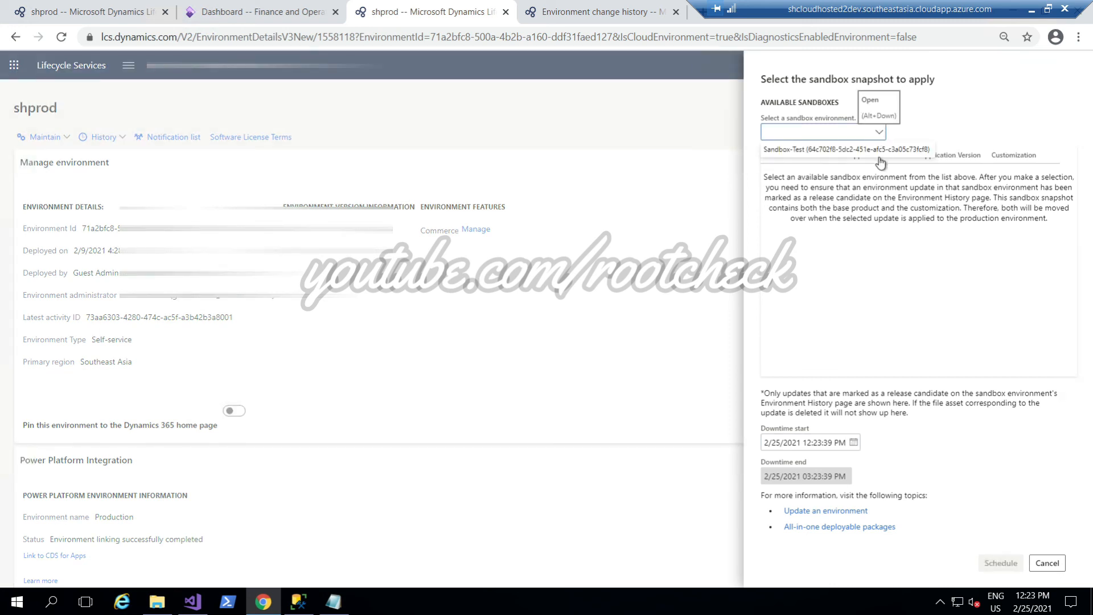
pyautogui.click(857, 149)
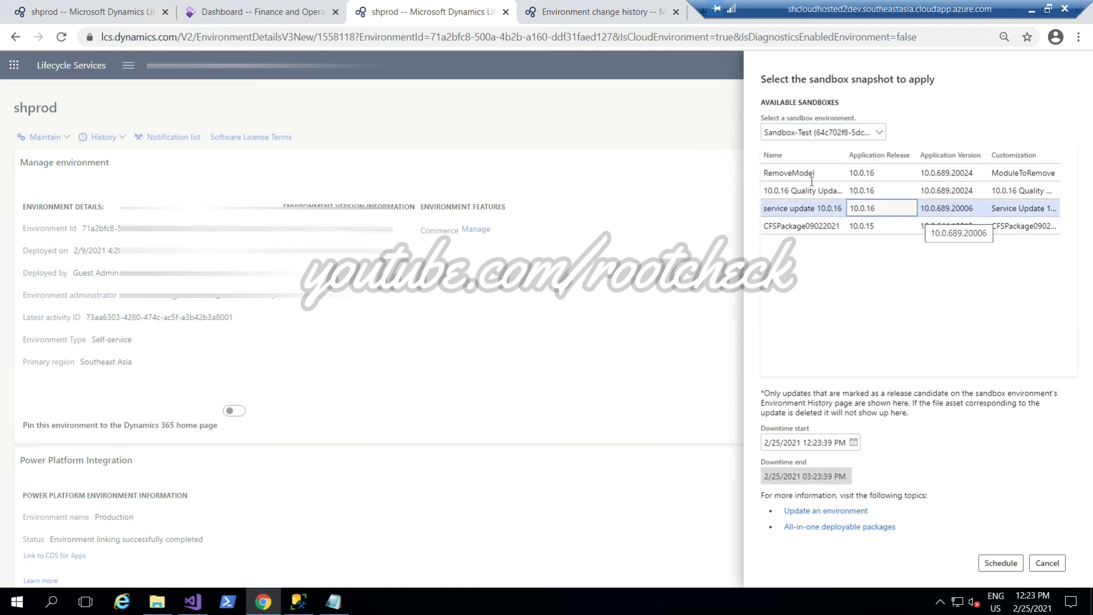
pyautogui.click(819, 171)
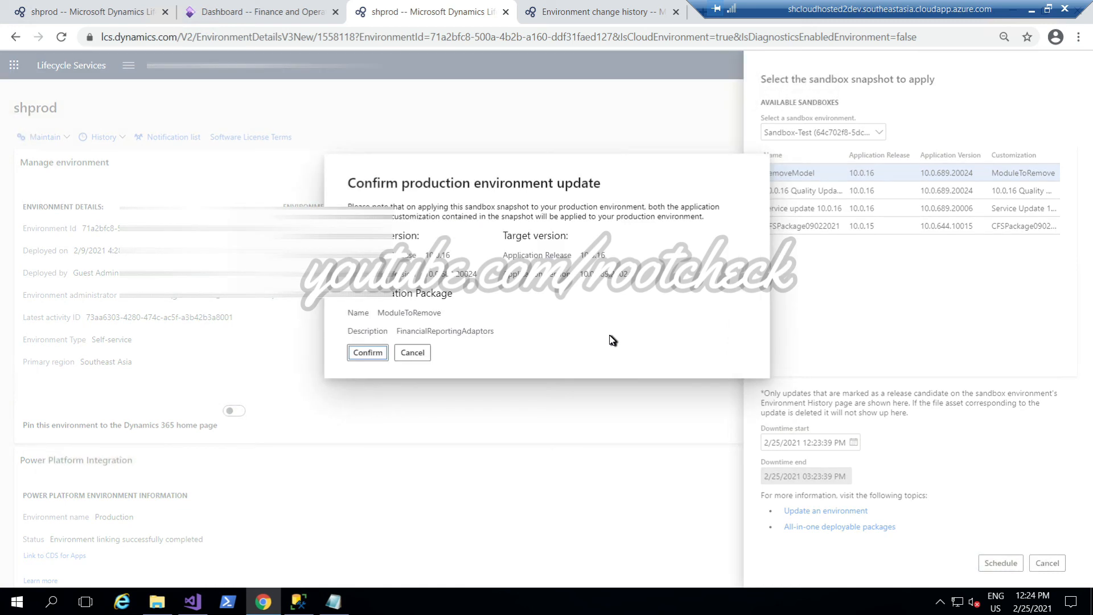
pyautogui.click(374, 352)
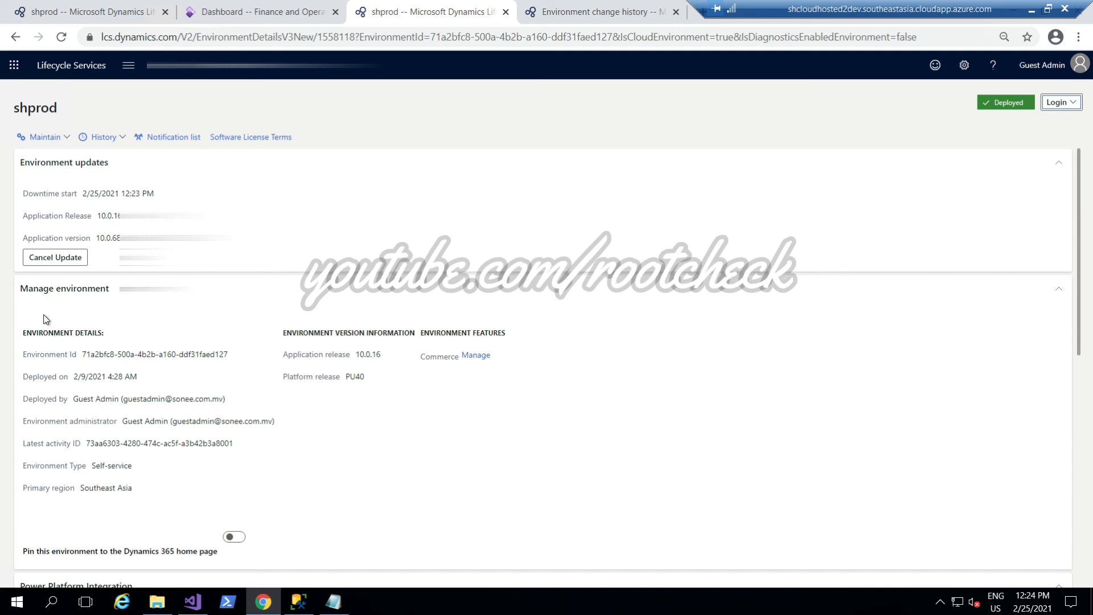
# Step: Reload the shprod environment page to check the update status, and minimize the remote desktop session
pyautogui.click(58, 41)
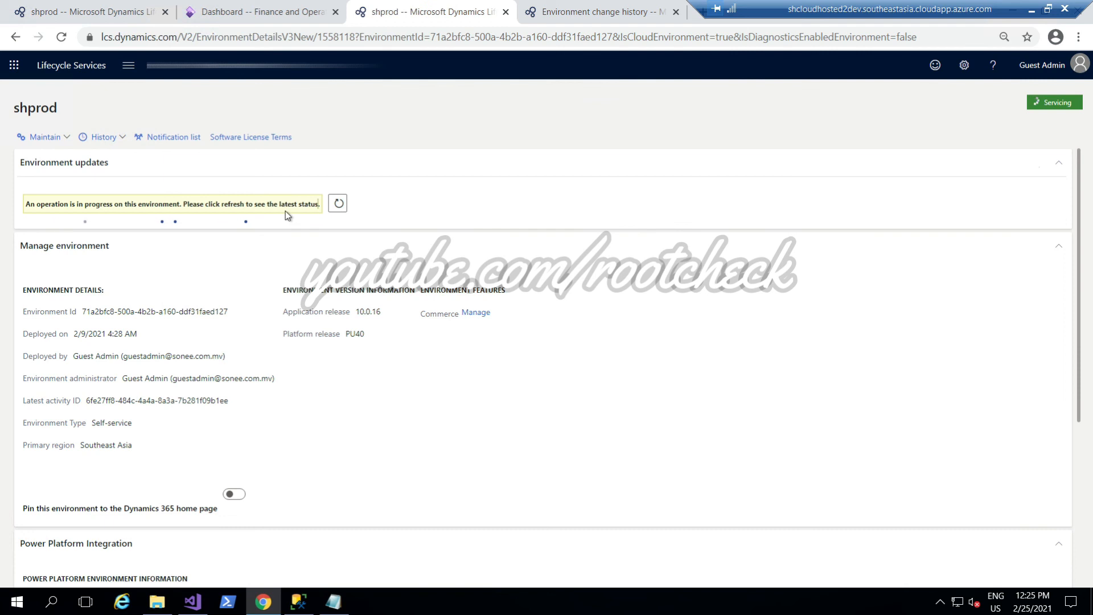
pyautogui.click(1030, 10)
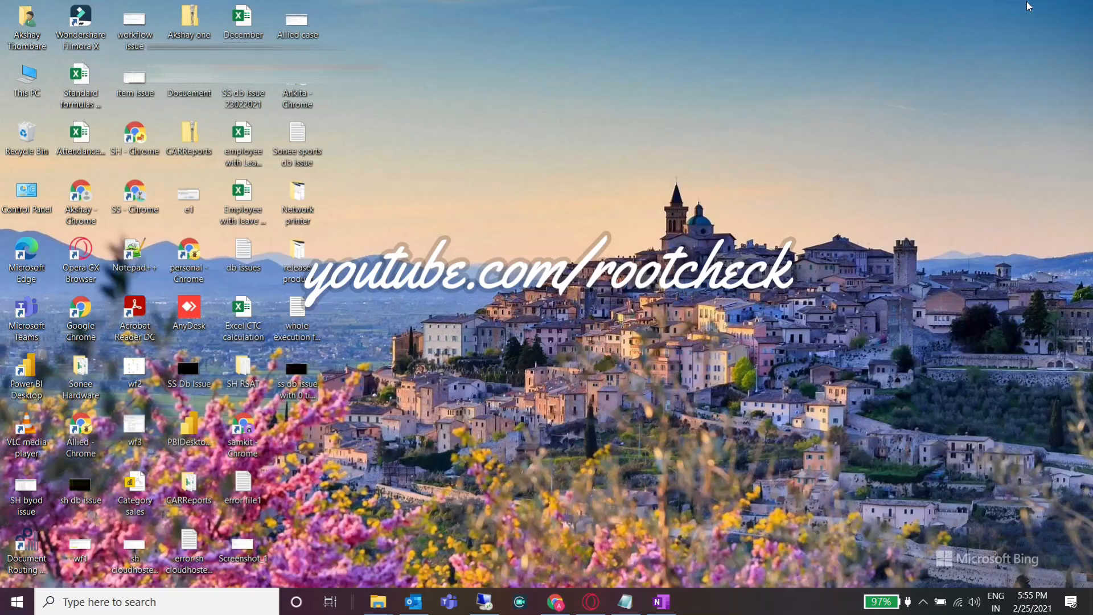